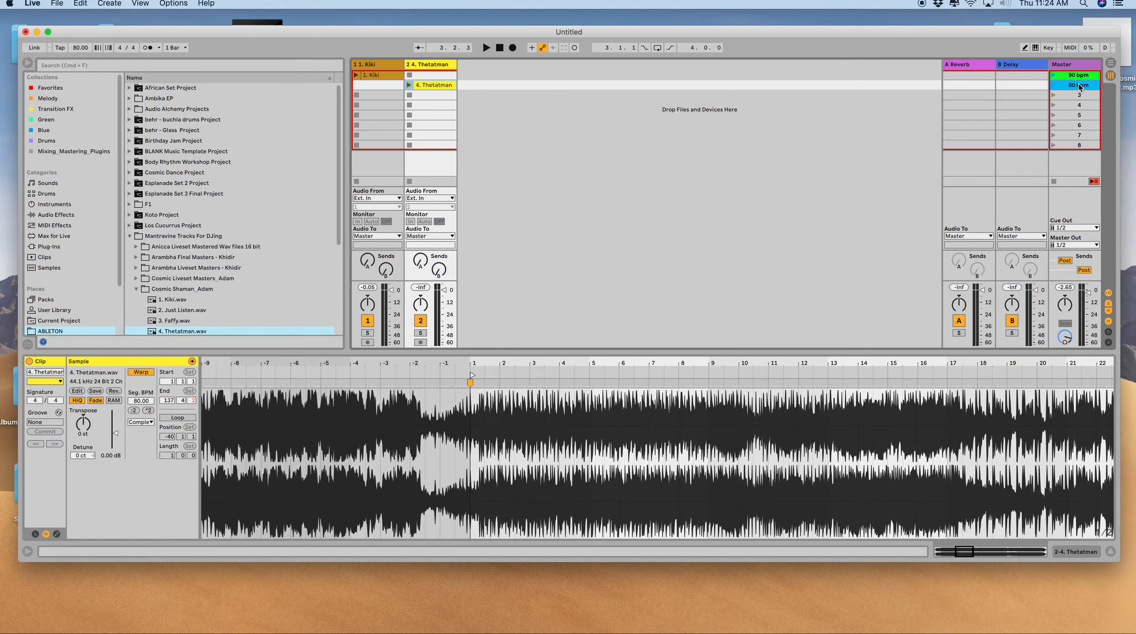
Step: Inspect the 90 bpm and 80 bpm scenes and the Kiki and Thetatman clips in their tracks
left_click(1079, 76)
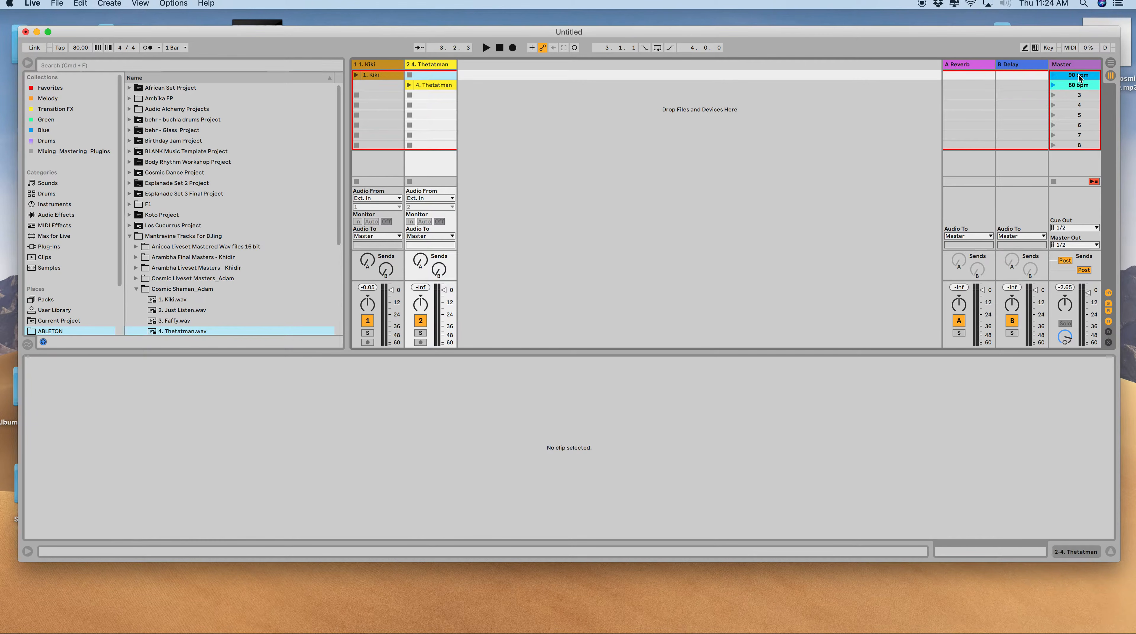
left_click(387, 74)
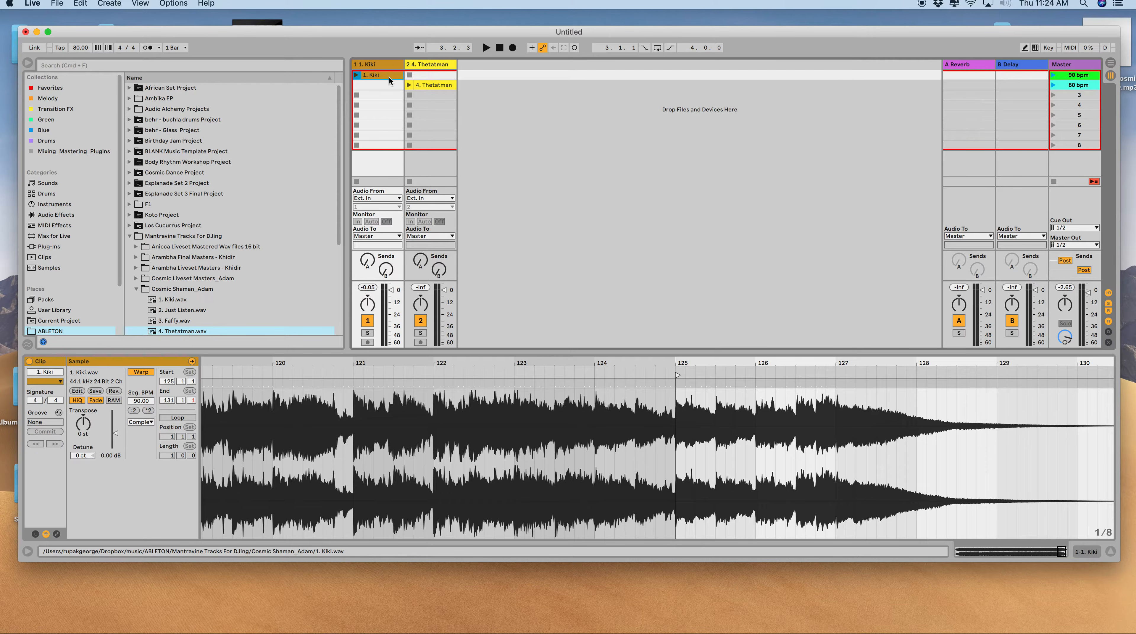
left_click(431, 86)
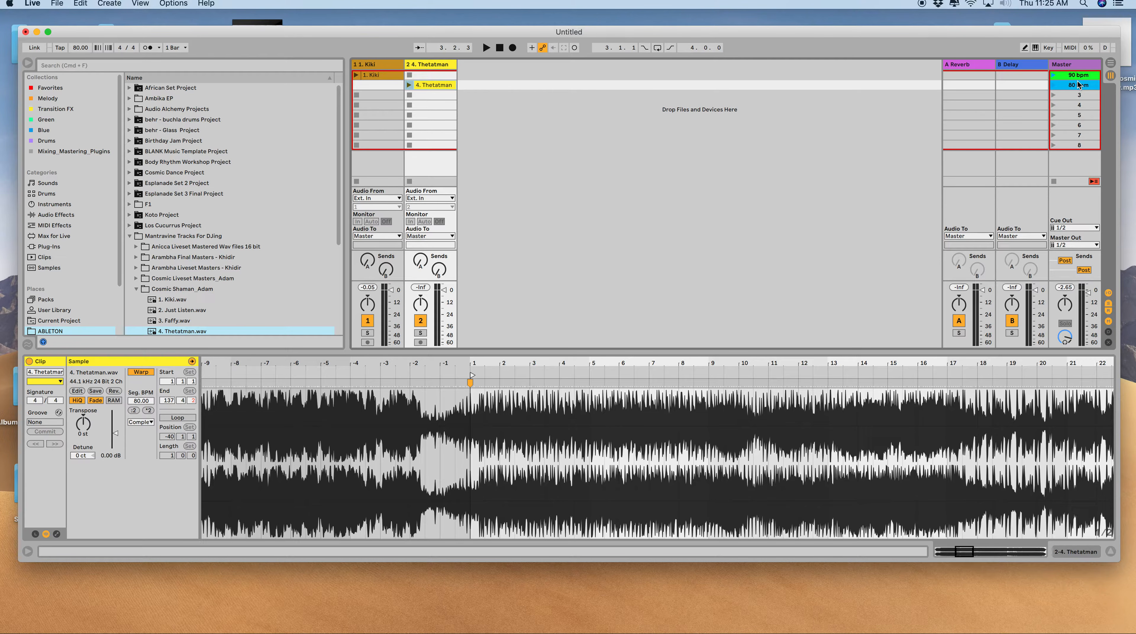
left_click(1076, 79)
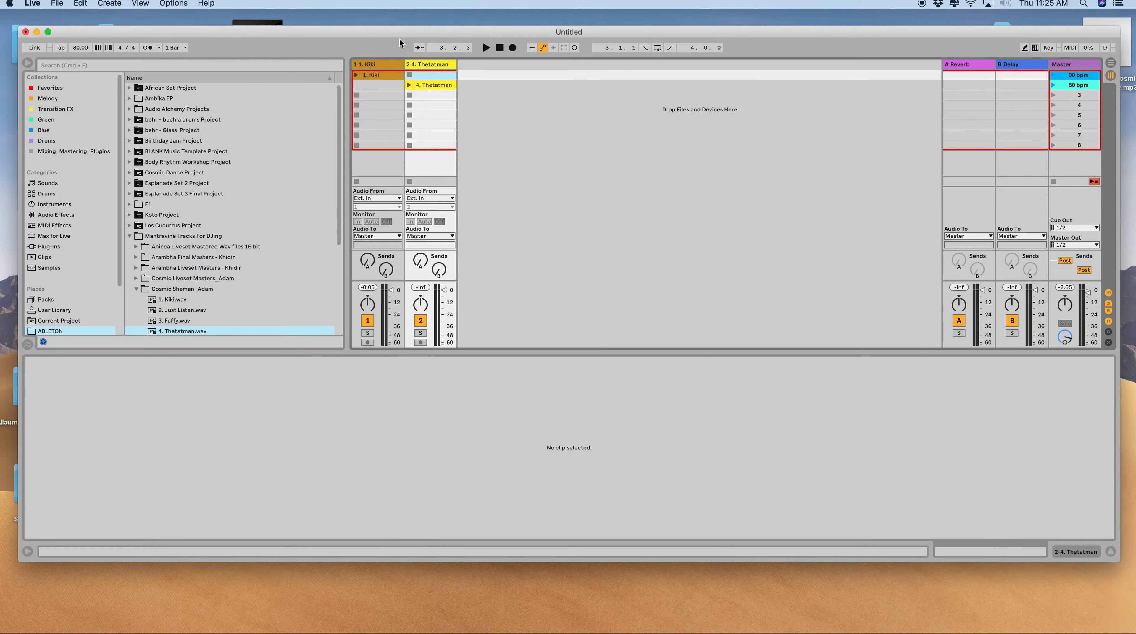
Step: Switch to Audio MIDI Setup and bring up the MIDI Studio window
left_click(1083, 5)
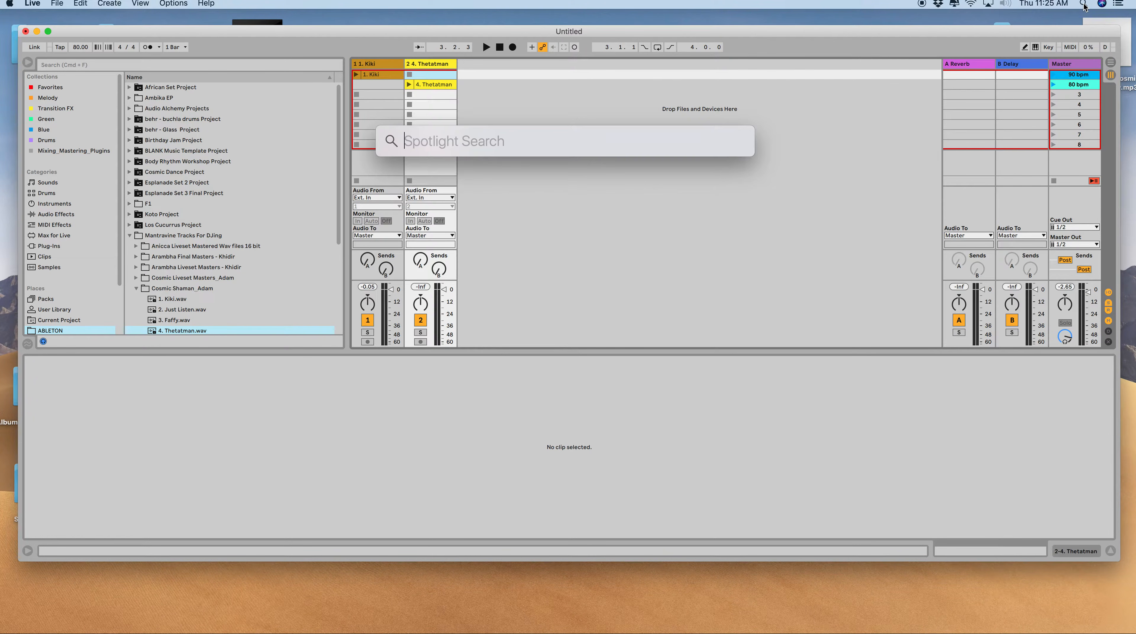
type("audio")
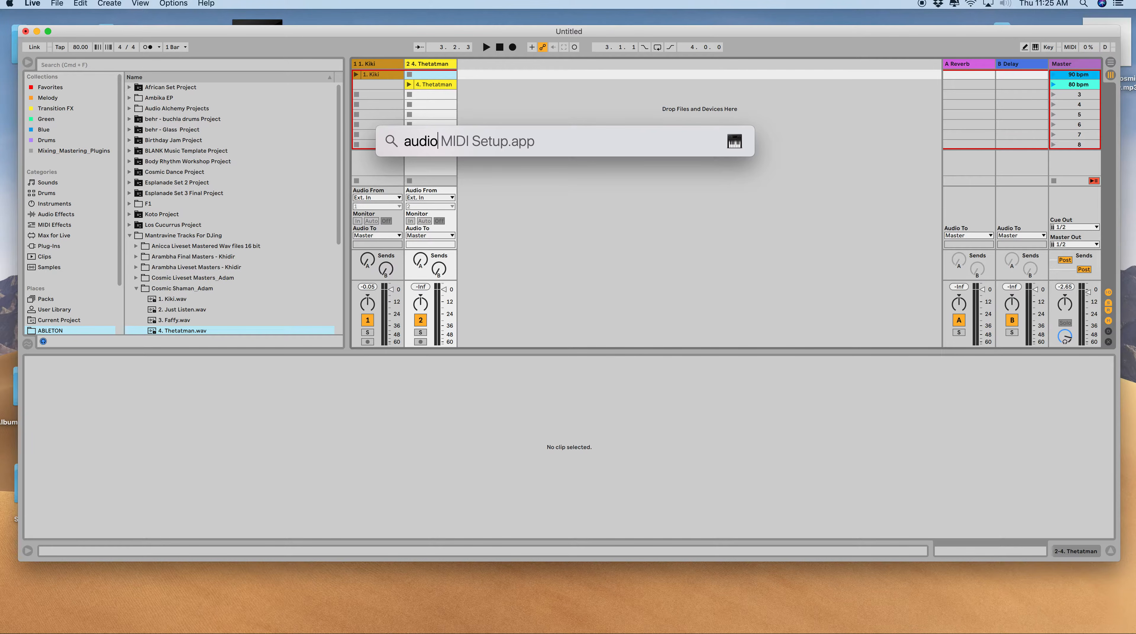
key("Return")
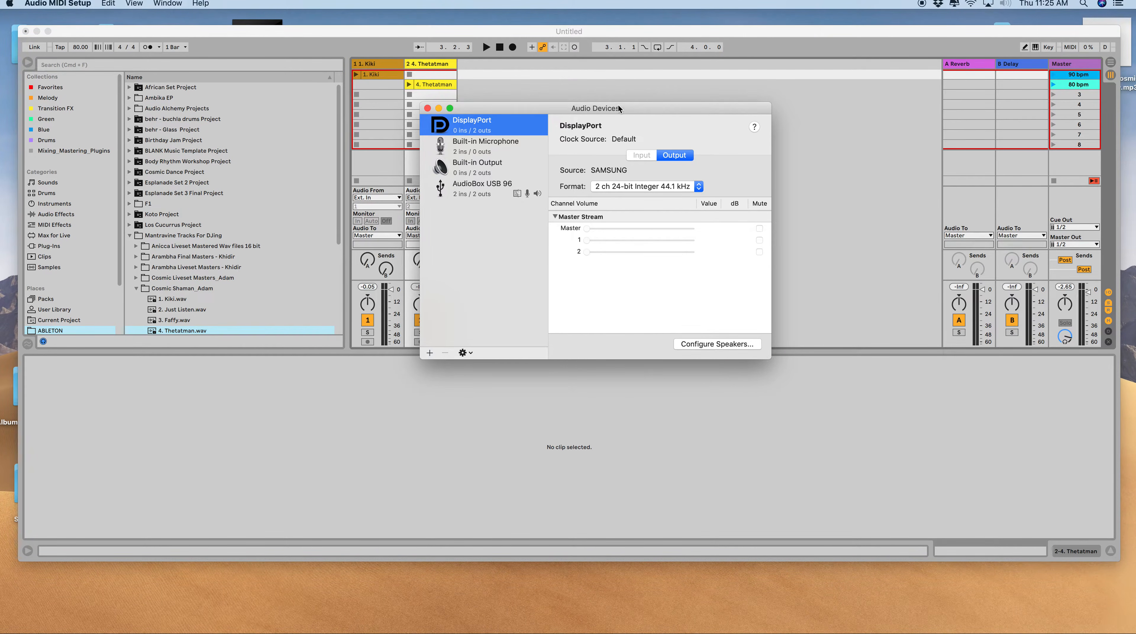
left_click_drag(649, 110, 502, 105)
left_click(167, 4)
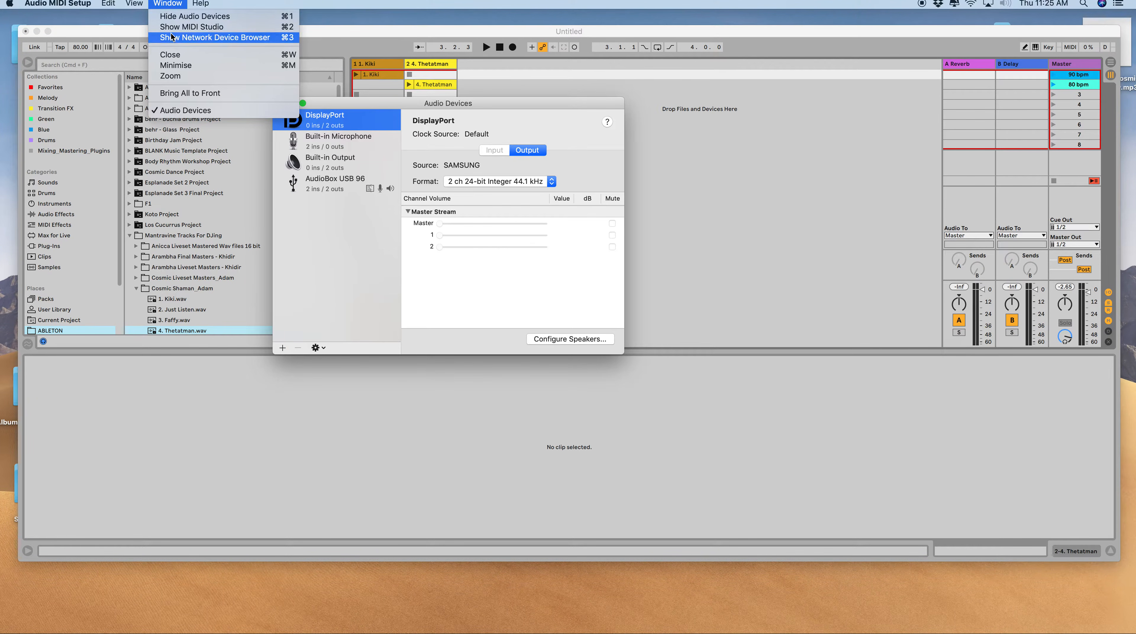
left_click(186, 25)
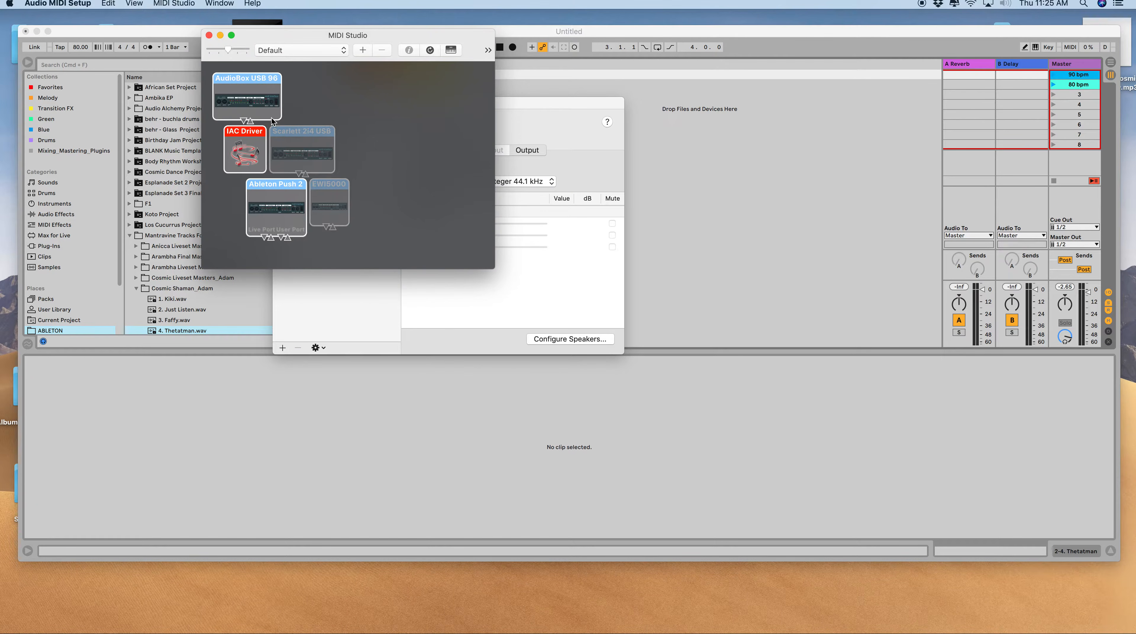
Step: Check the IAC Driver's online setting and ports, close the MIDI windows and return to Ableton Live
left_click(254, 141)
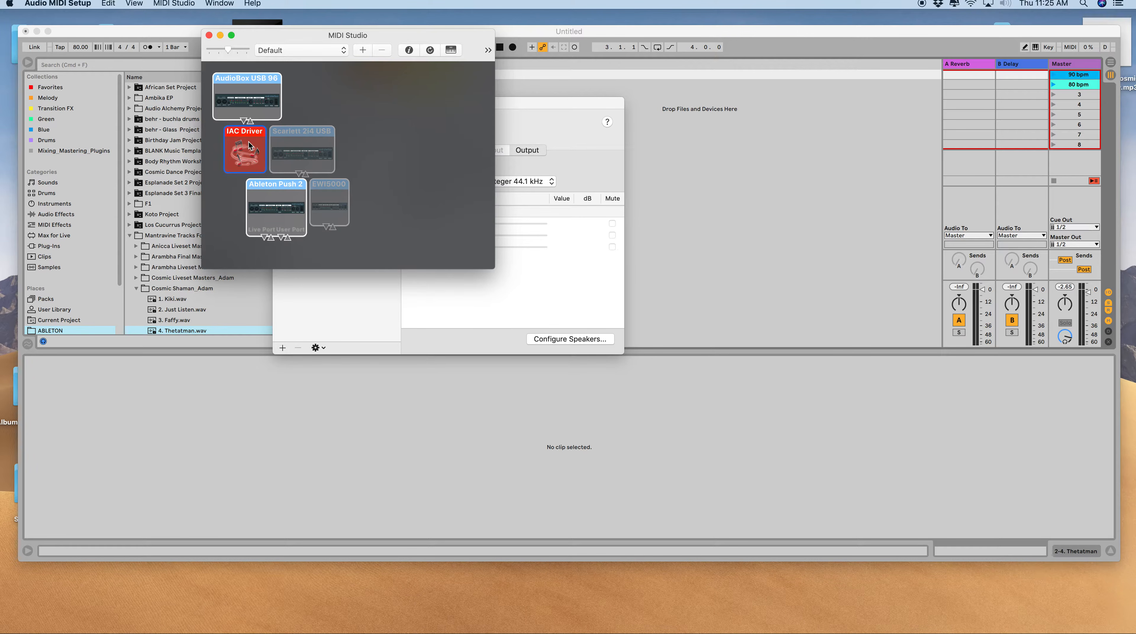
double_click(250, 145)
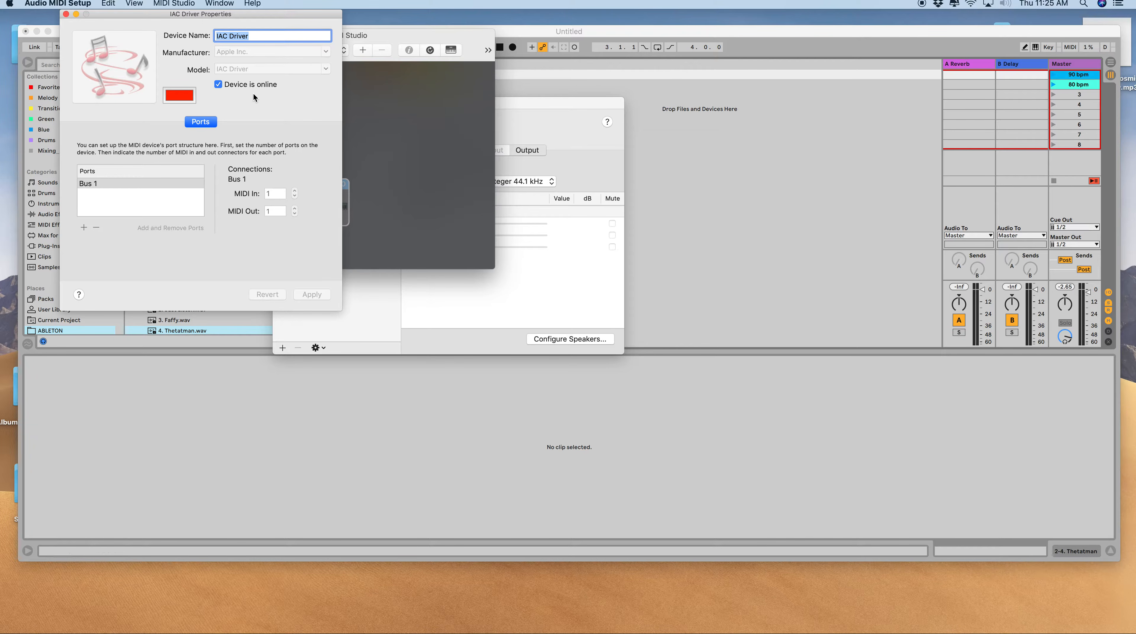
left_click(66, 14)
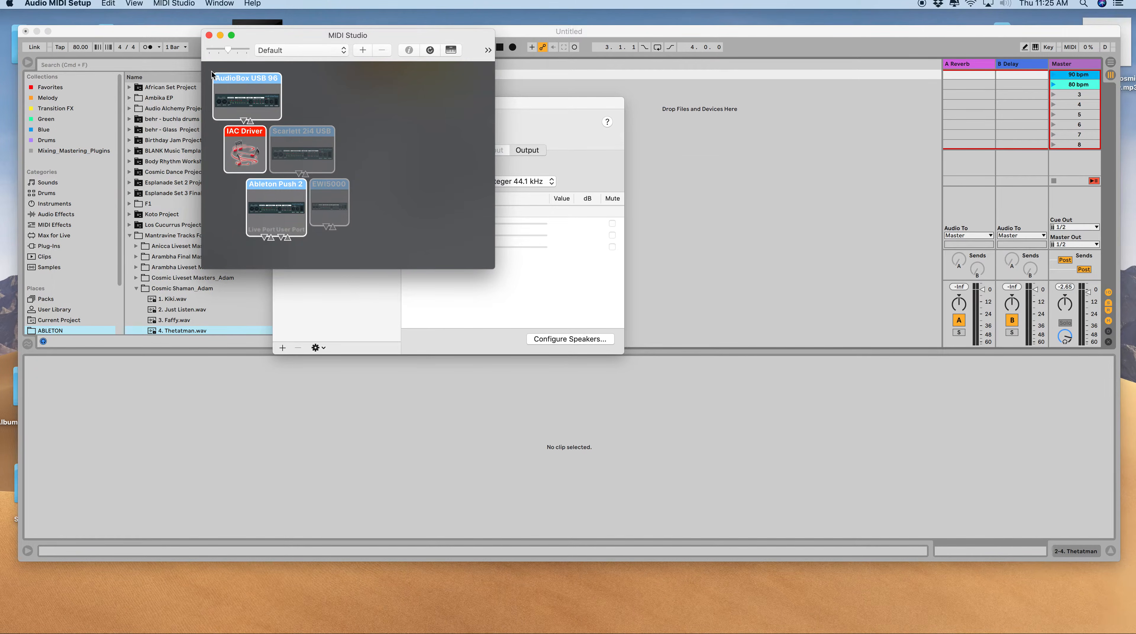
left_click(208, 36)
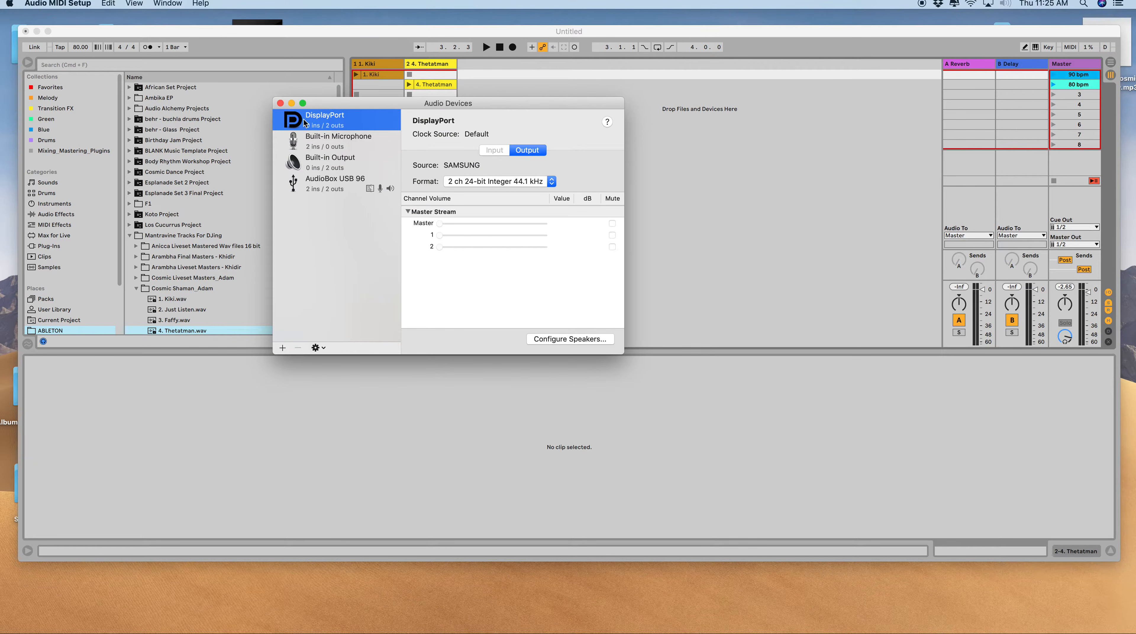
left_click(281, 104)
left_click(304, 41)
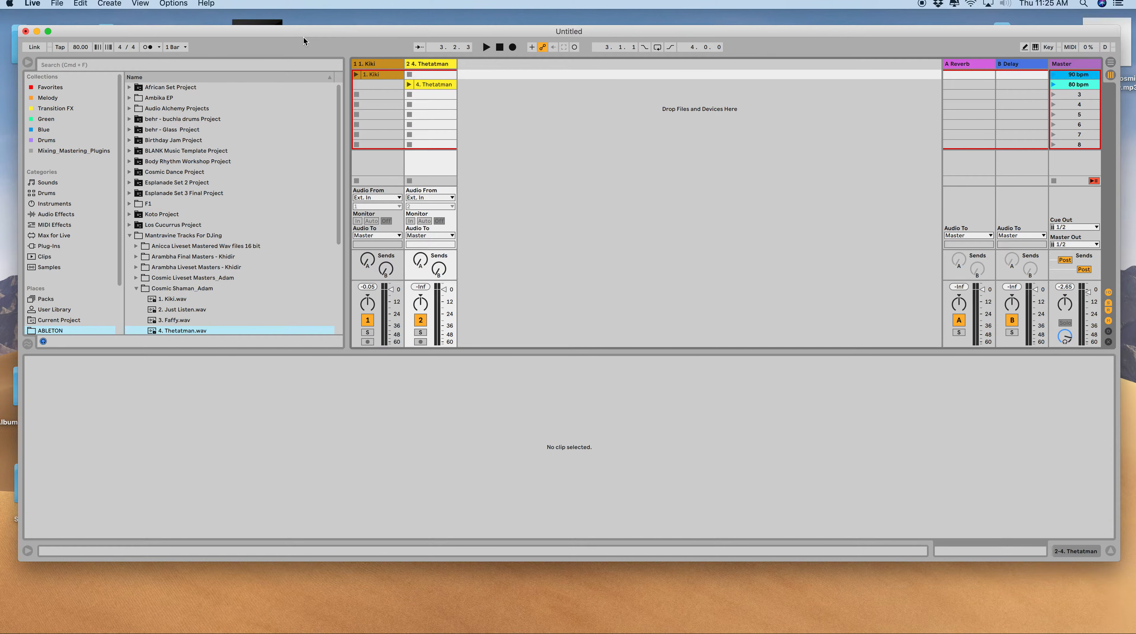
Step: Review the track, sync and remote settings of the MIDI ports in the preferences
key("super+comma")
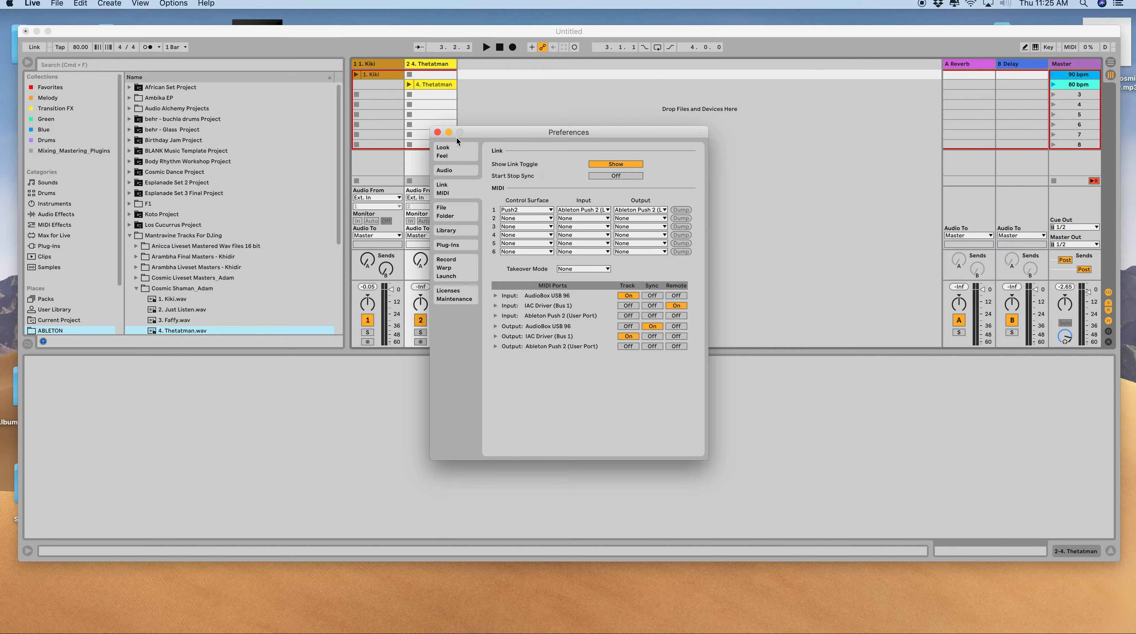
left_click(437, 132)
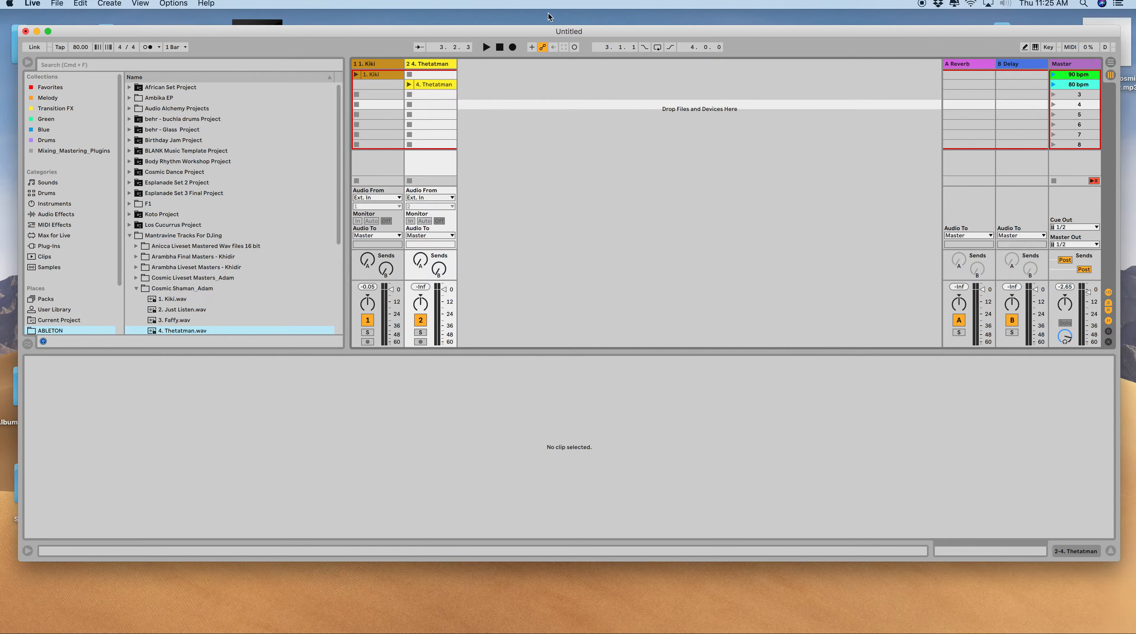
left_click_drag(788, 37, 786, 34)
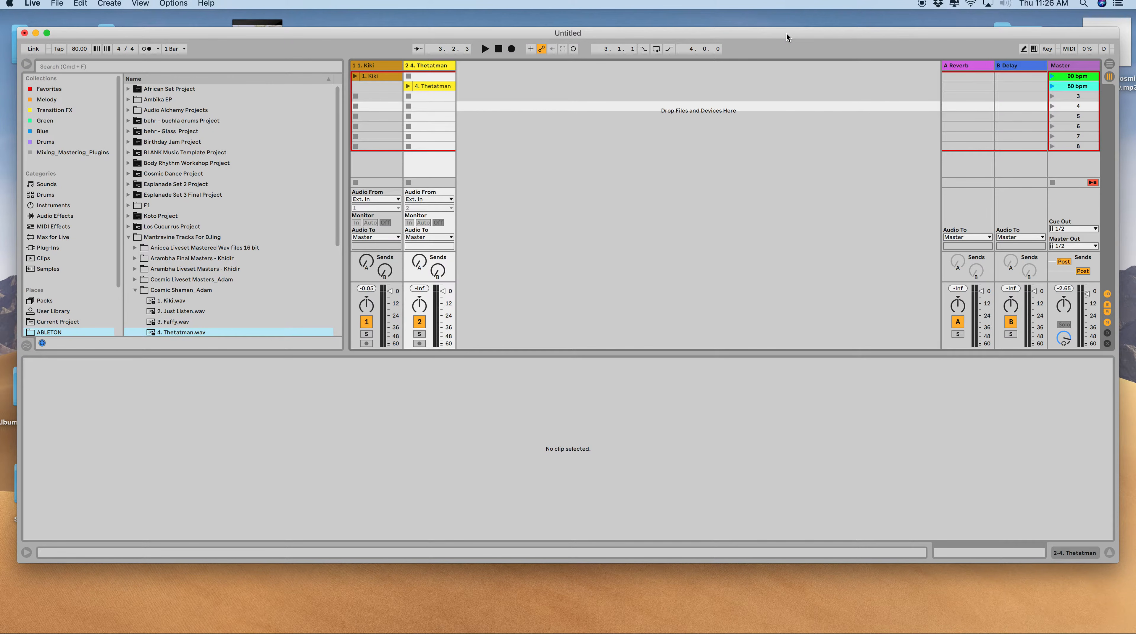
Step: Insert a new MIDI track, colour it pink and rename it Transit Clip
key("super+shift+t")
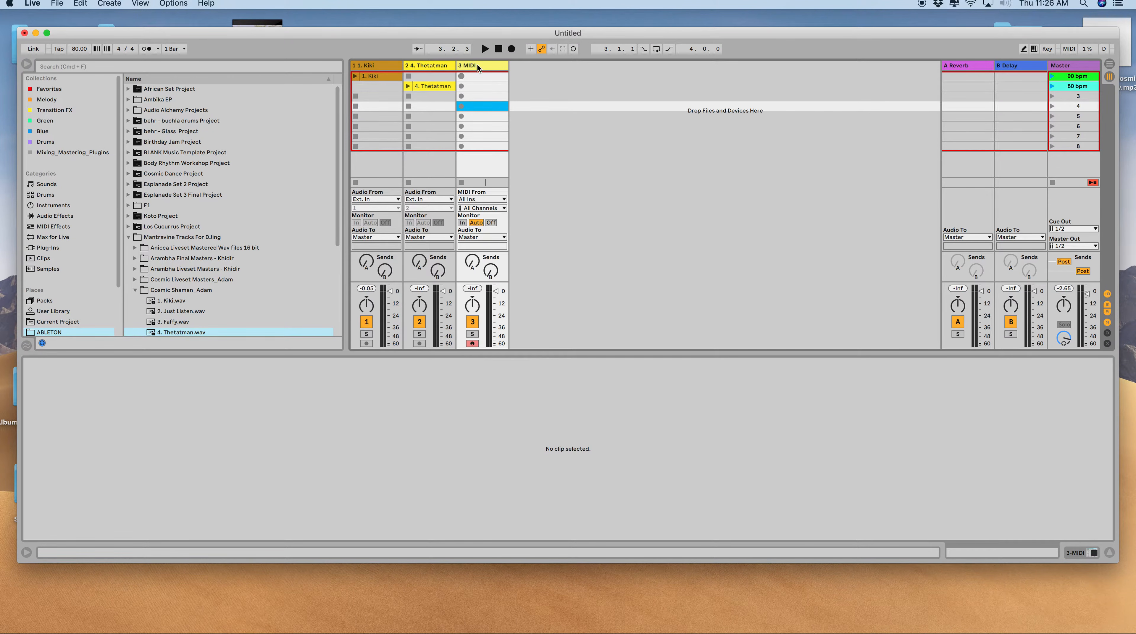
left_click(483, 66)
right_click(483, 65)
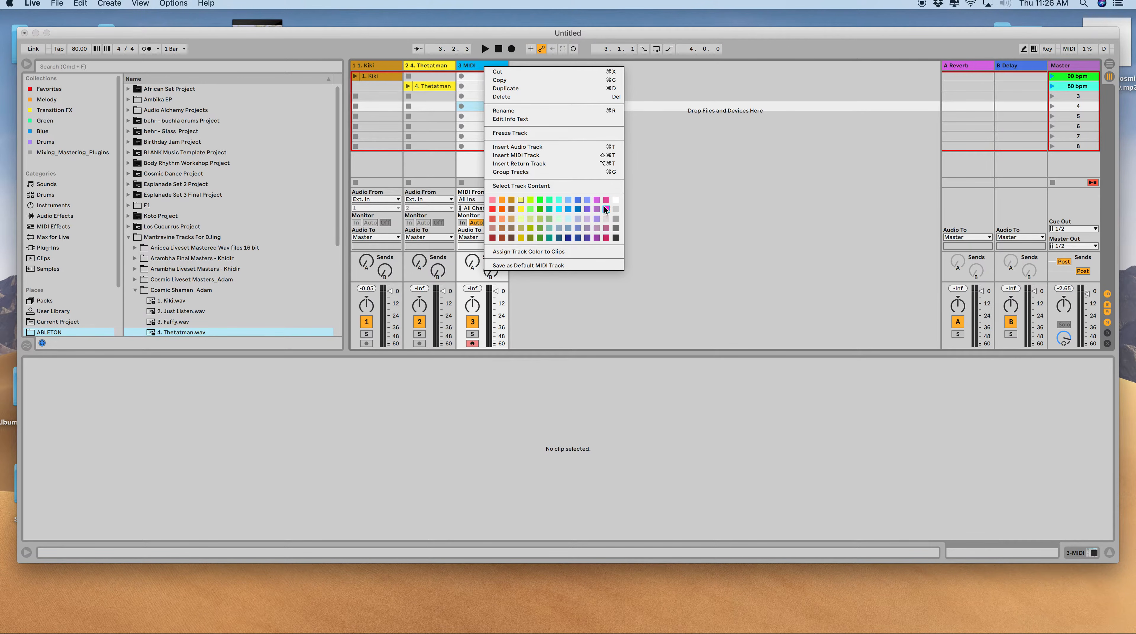
left_click(492, 199)
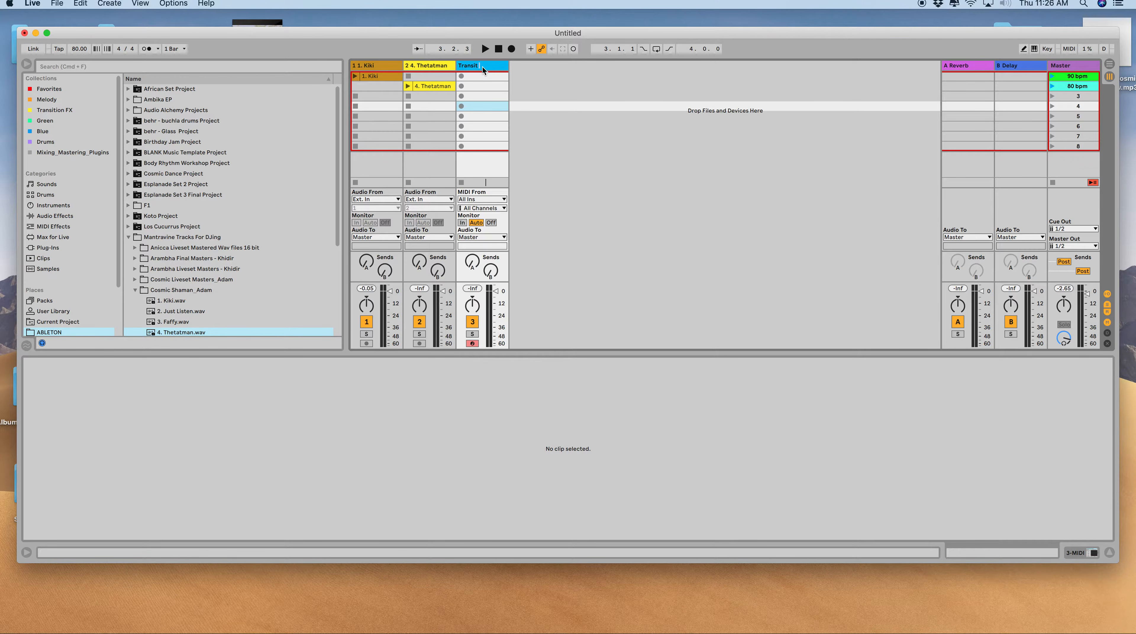
key("Return")
Step: Create a MIDI clip in the Transit Clip track's first slot and draw a one-beat C3 note at its start
left_click(482, 77)
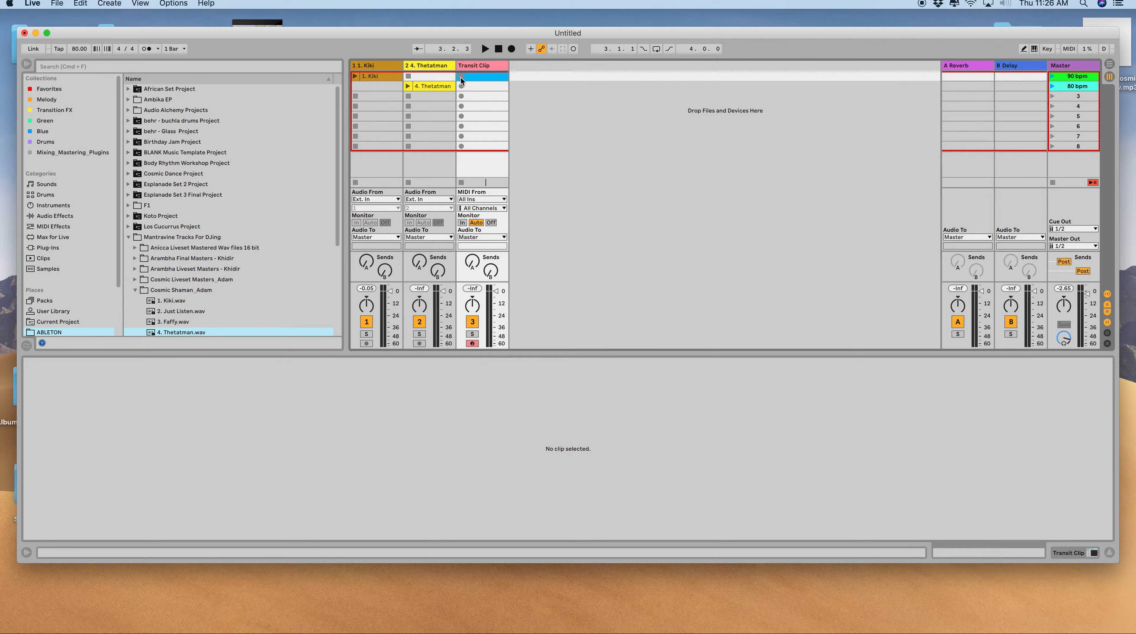
double_click(473, 77)
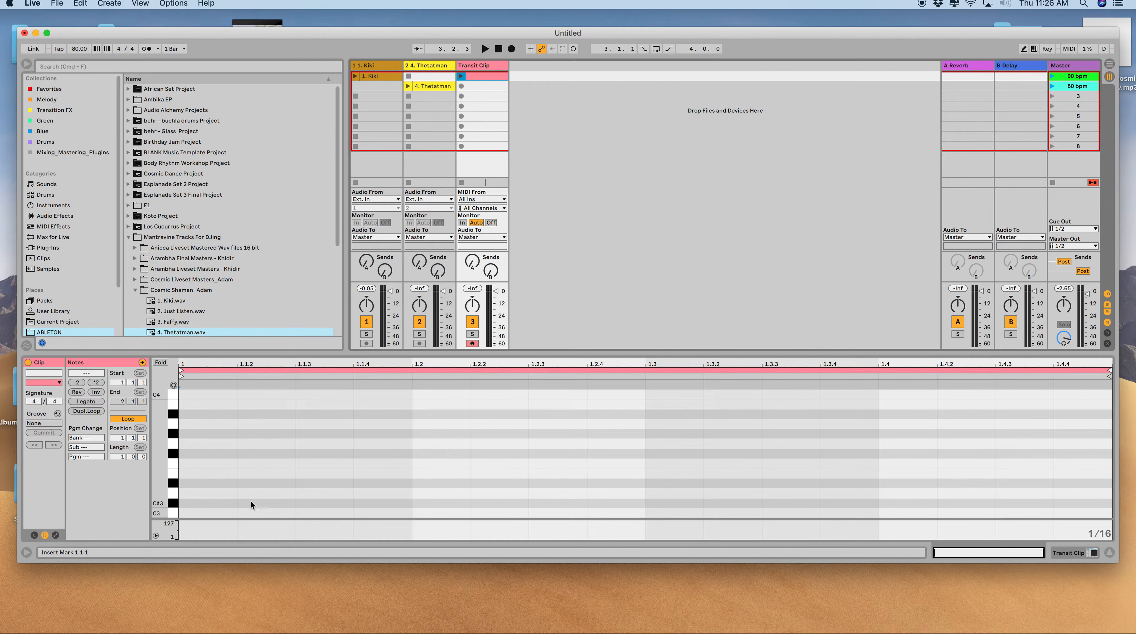
double_click(194, 513)
left_click_drag(238, 513, 420, 519)
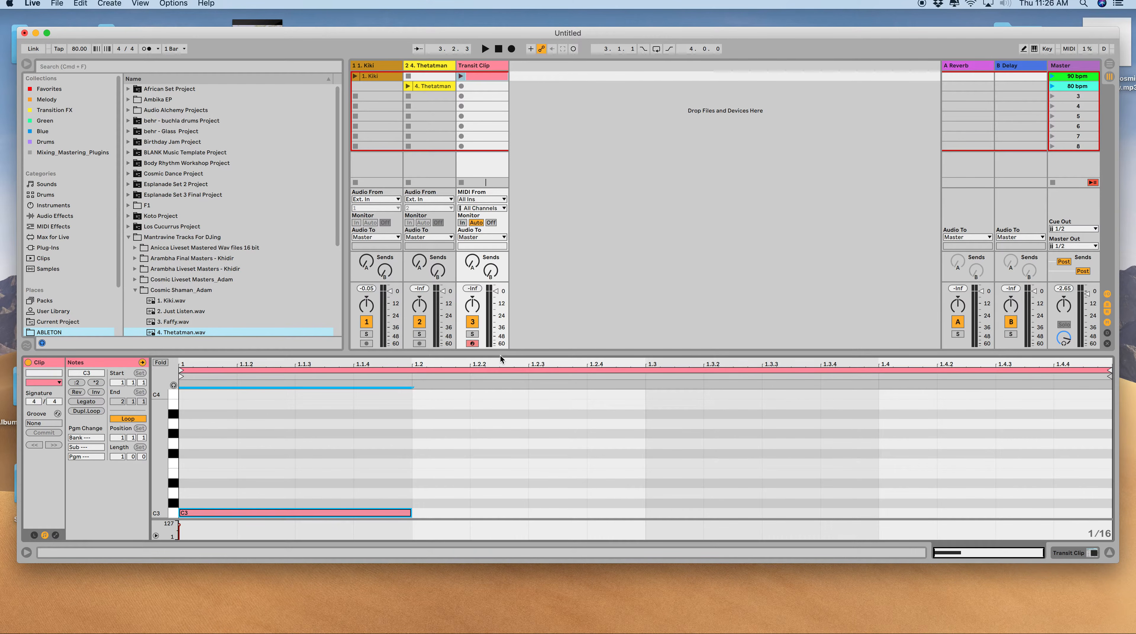
Step: Remove FabFilter Pro-Q 2 from the Transit Clip track and set the track's MIDI output to IAC Driver (Bus 1)
left_click(483, 67)
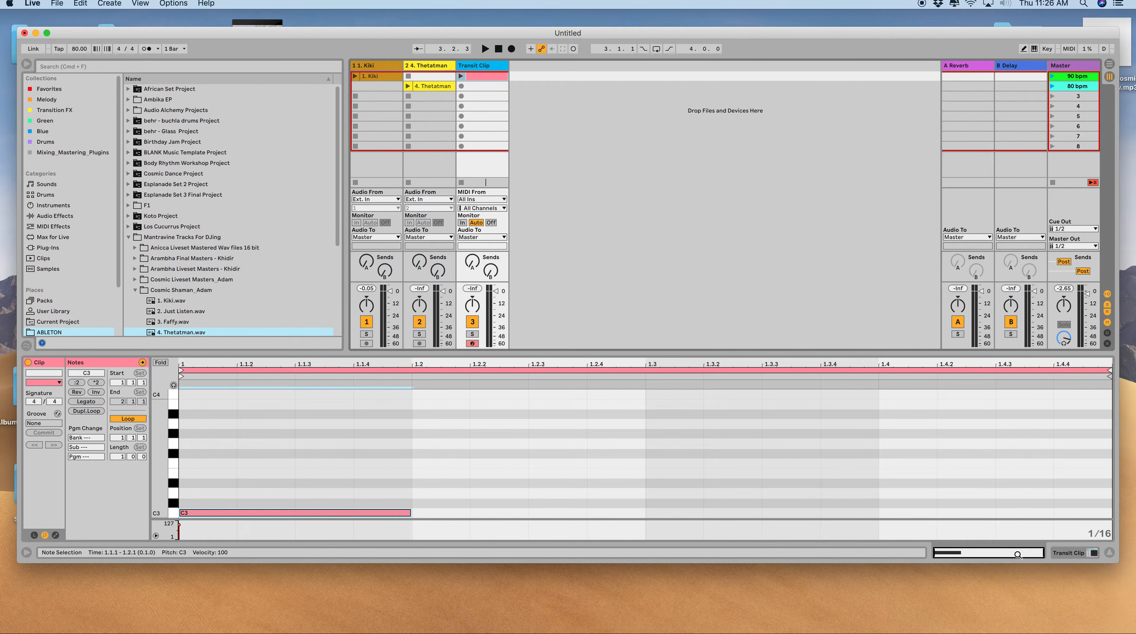
left_click(1069, 553)
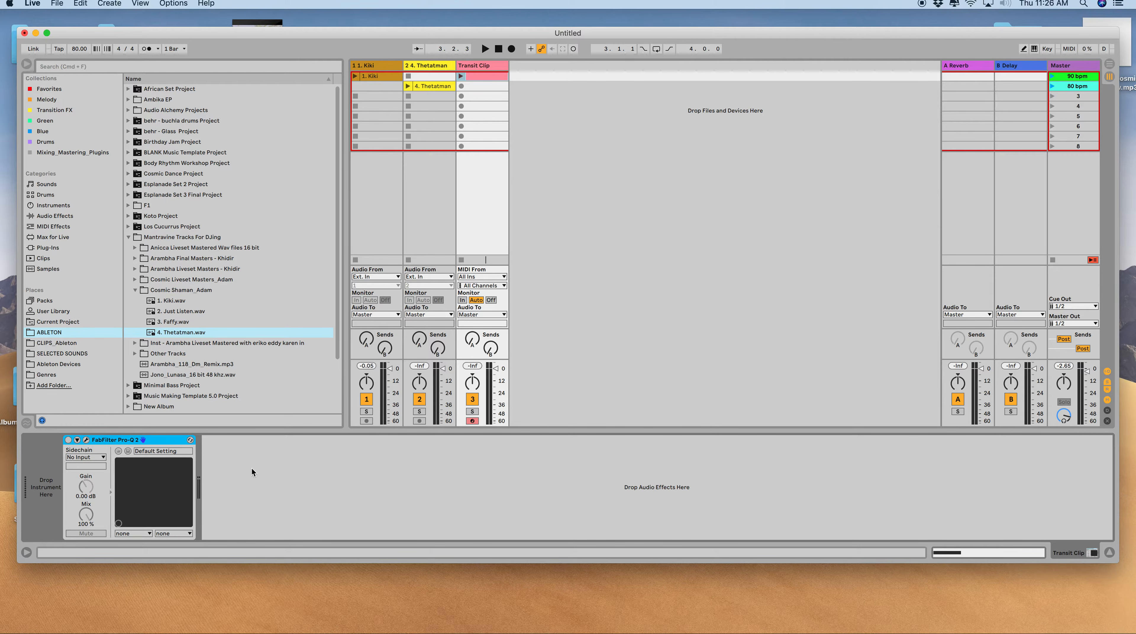
key("Delete")
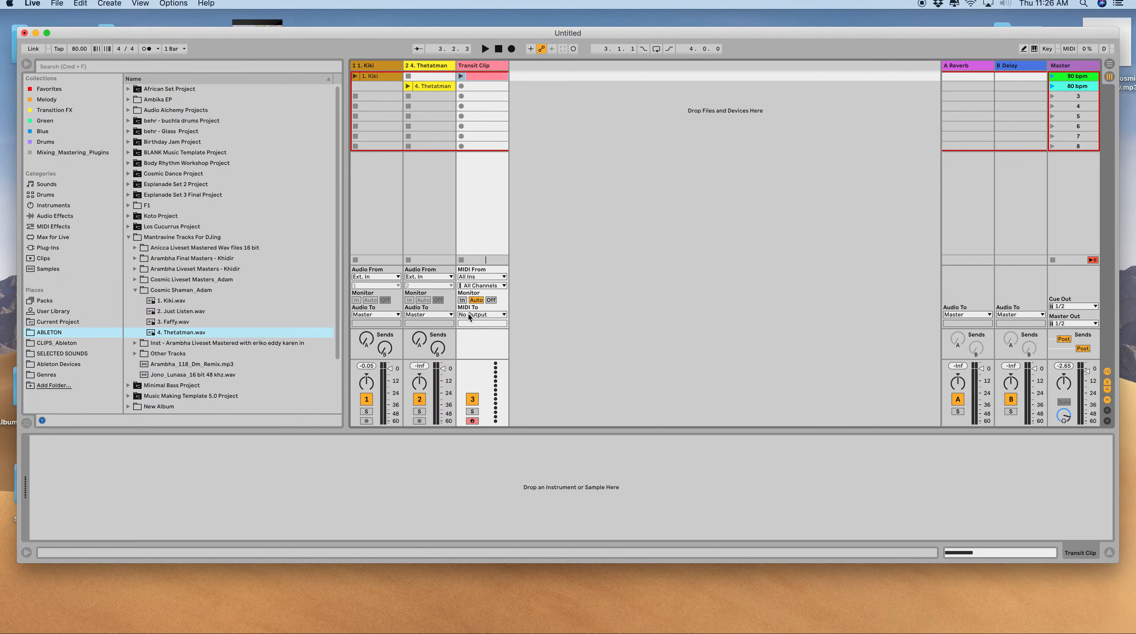
key("super+z")
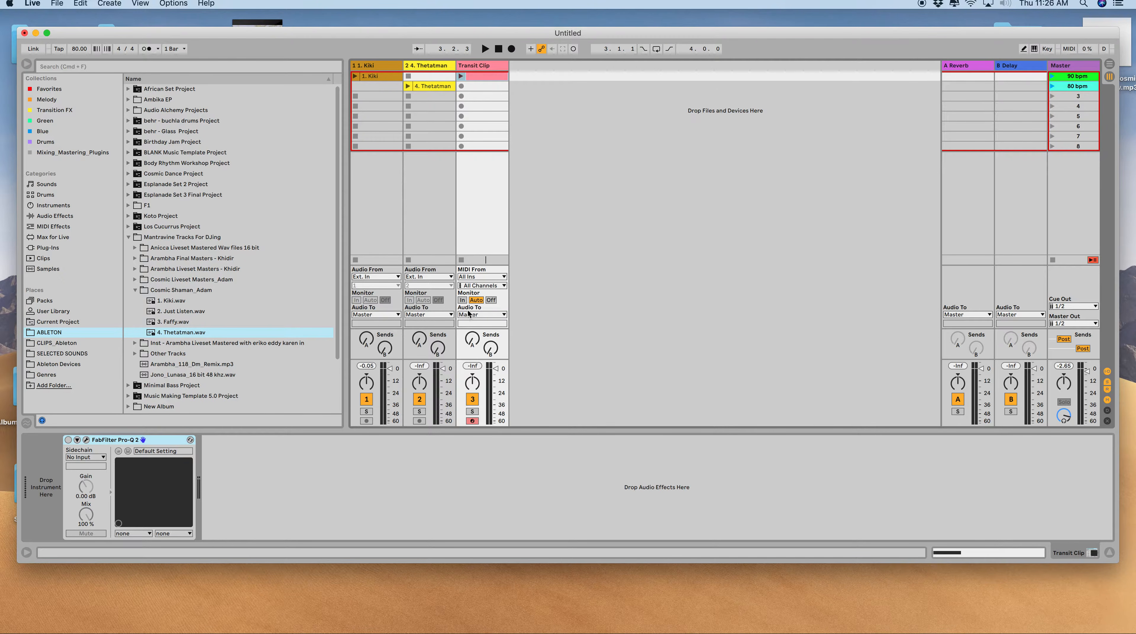
left_click(128, 441)
key("Delete")
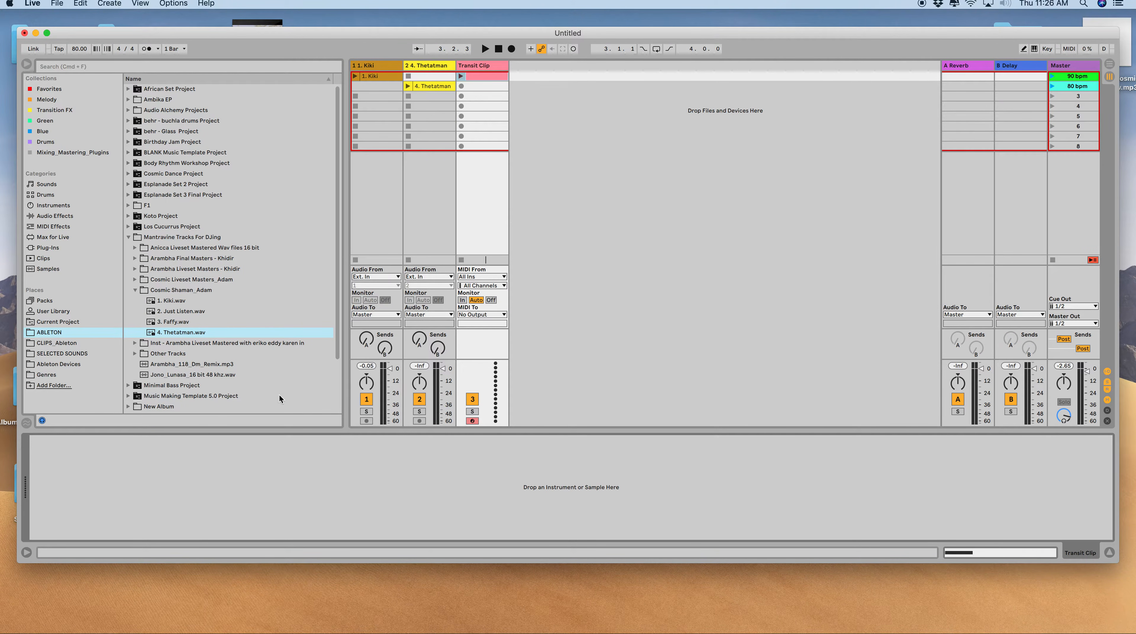
left_click(473, 314)
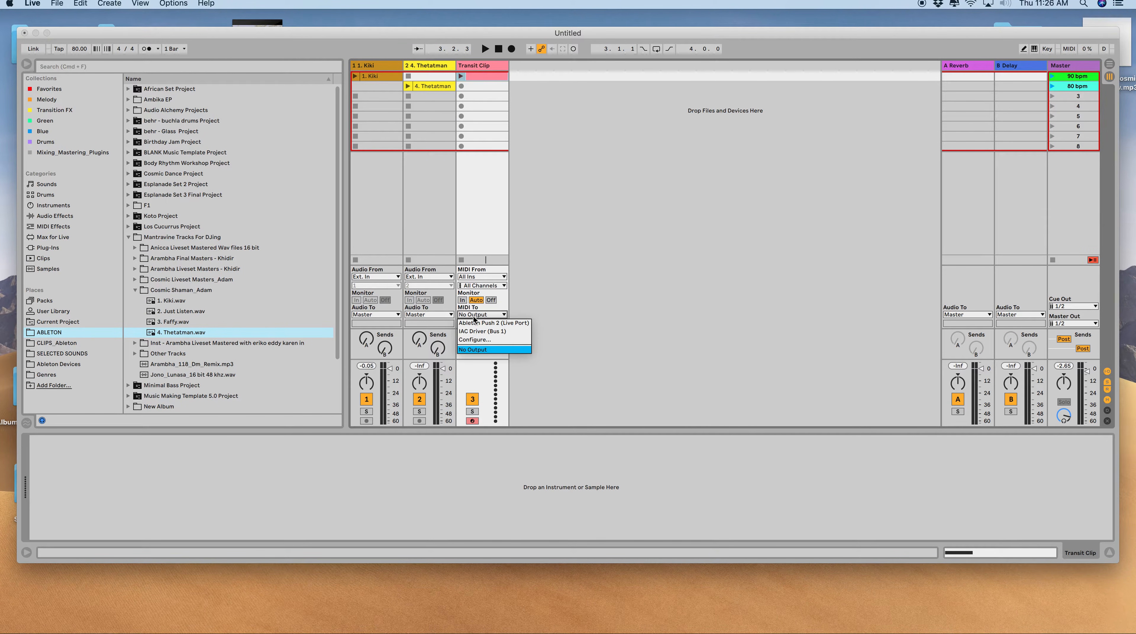
left_click(476, 332)
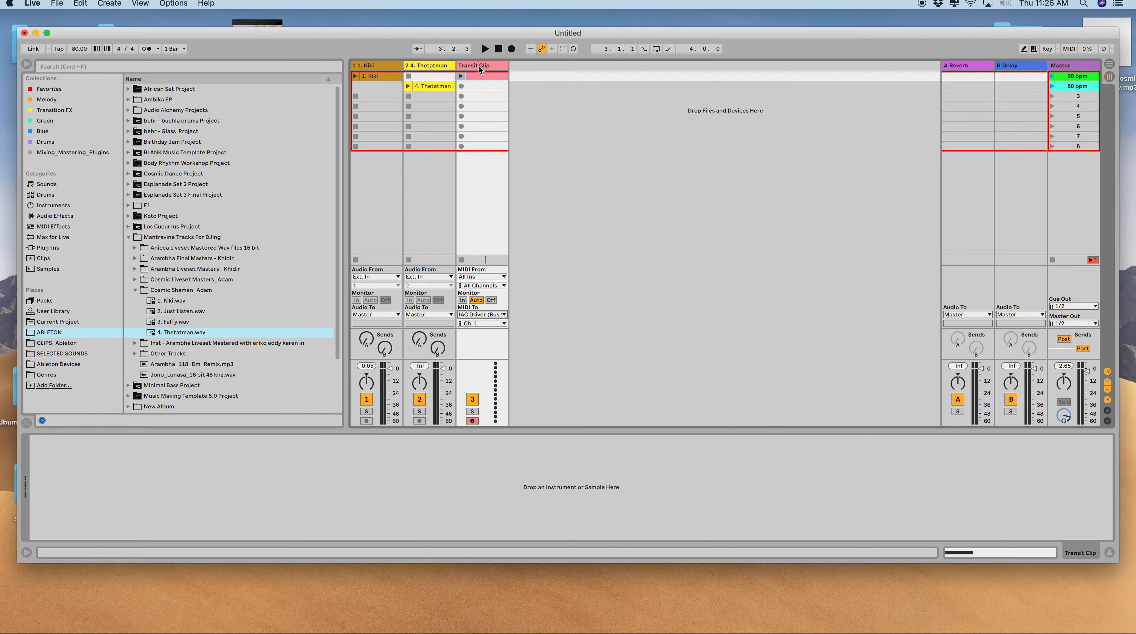
Step: Launch the clip on the Transit Clip track and MIDI-map its C3 note to the 80 bpm scene
left_click(481, 75)
double_click(480, 76)
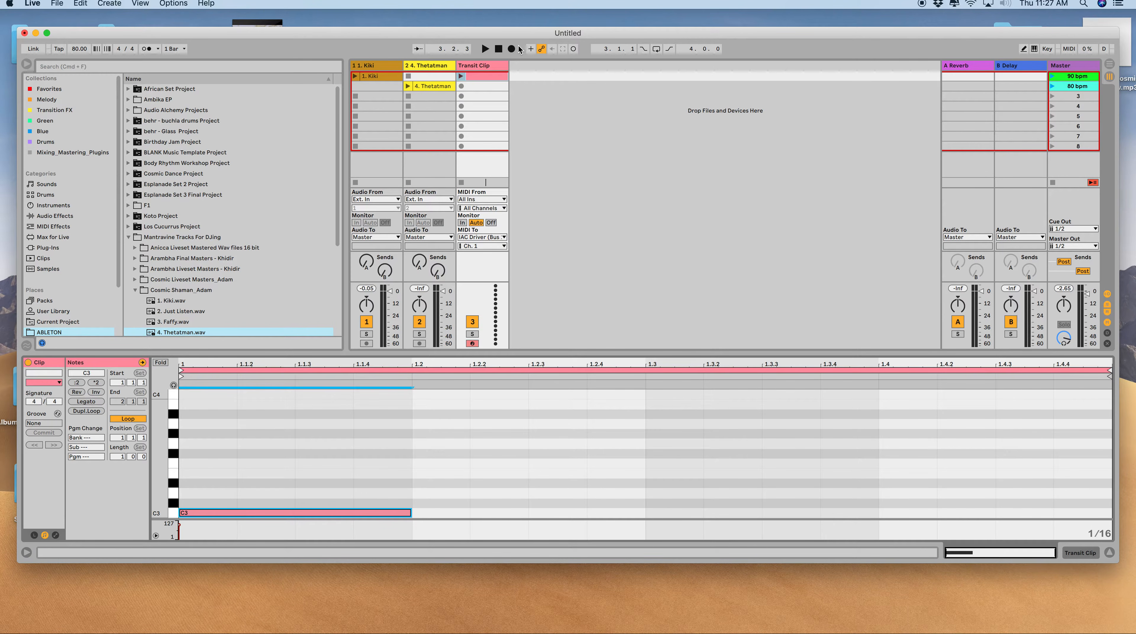
left_click(461, 76)
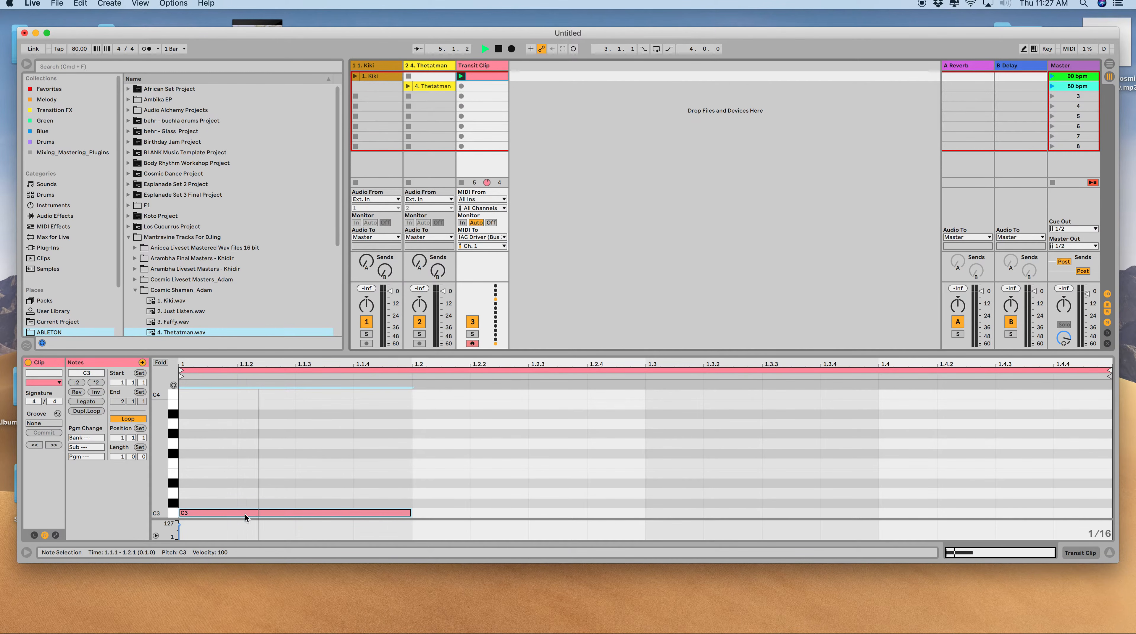
left_click(1068, 49)
left_click(1073, 87)
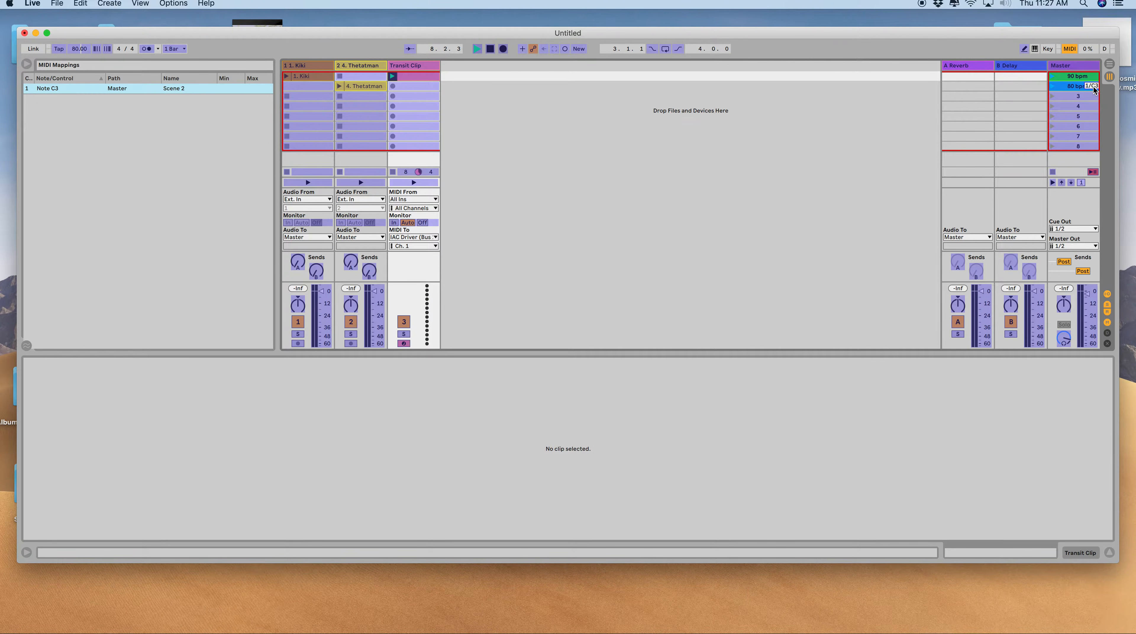
left_click(1069, 49)
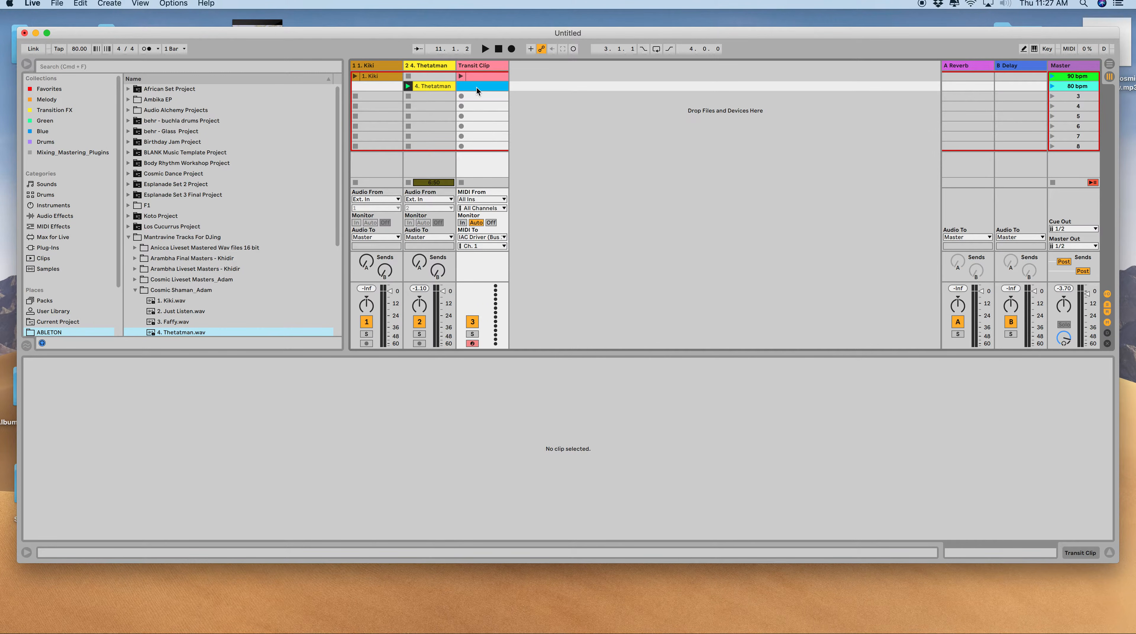
Step: Examine the end section of the 1. Kiki clip's waveform around its start marker at bar 125
left_click(367, 88)
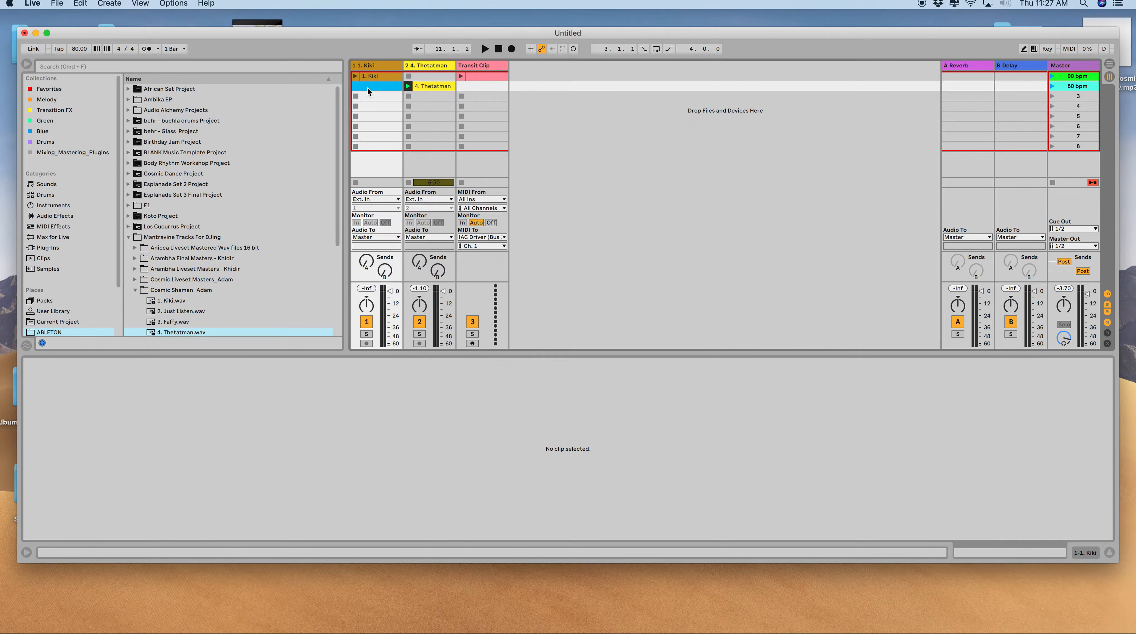
left_click(377, 76)
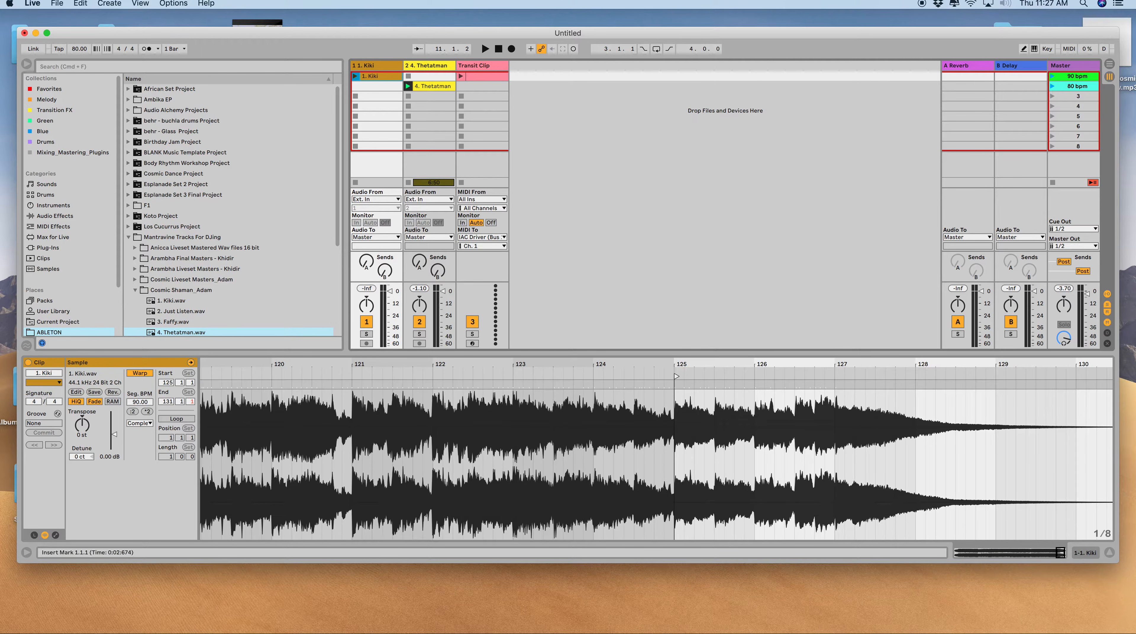
left_click_drag(531, 362, 530, 311)
left_click_drag(837, 390, 837, 452)
scroll(837, 453, "right", 1)
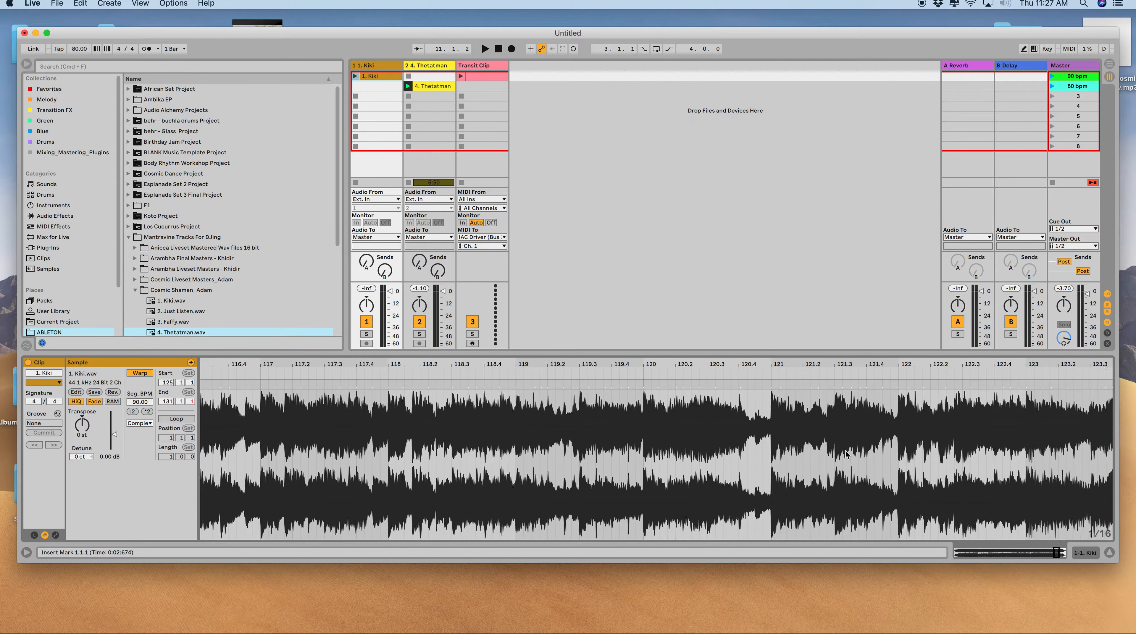
scroll(837, 455, "right", 5)
left_click_drag(688, 363, 687, 398)
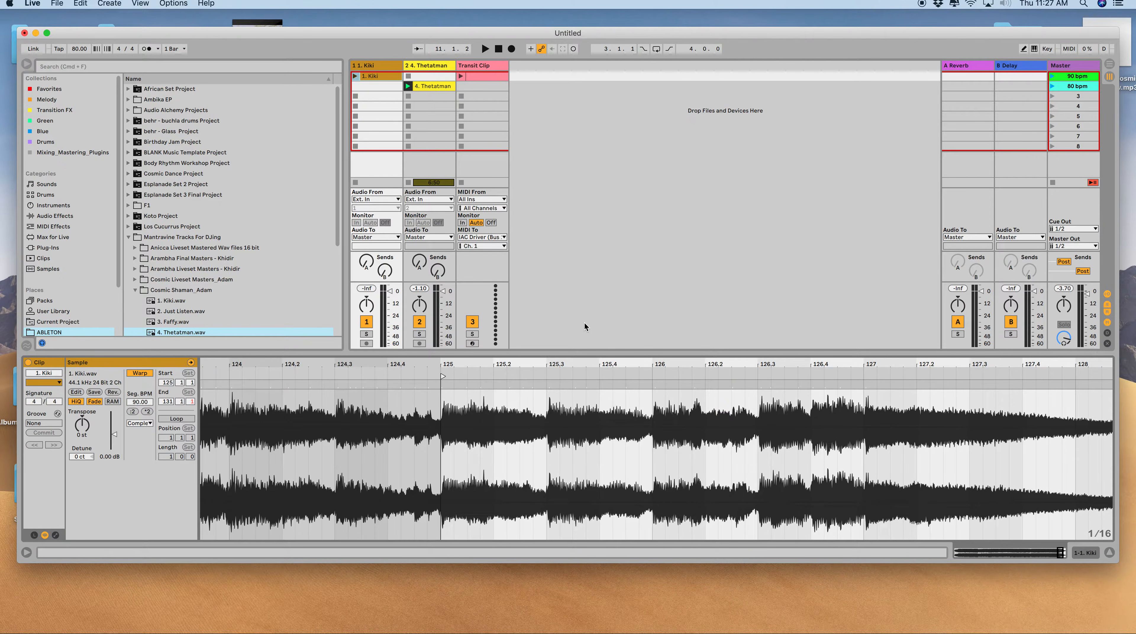
Step: Set the Transit Clip MIDI clip's loop length to 2 bars and move its C3 note to the last beat at 2.4
left_click(473, 76)
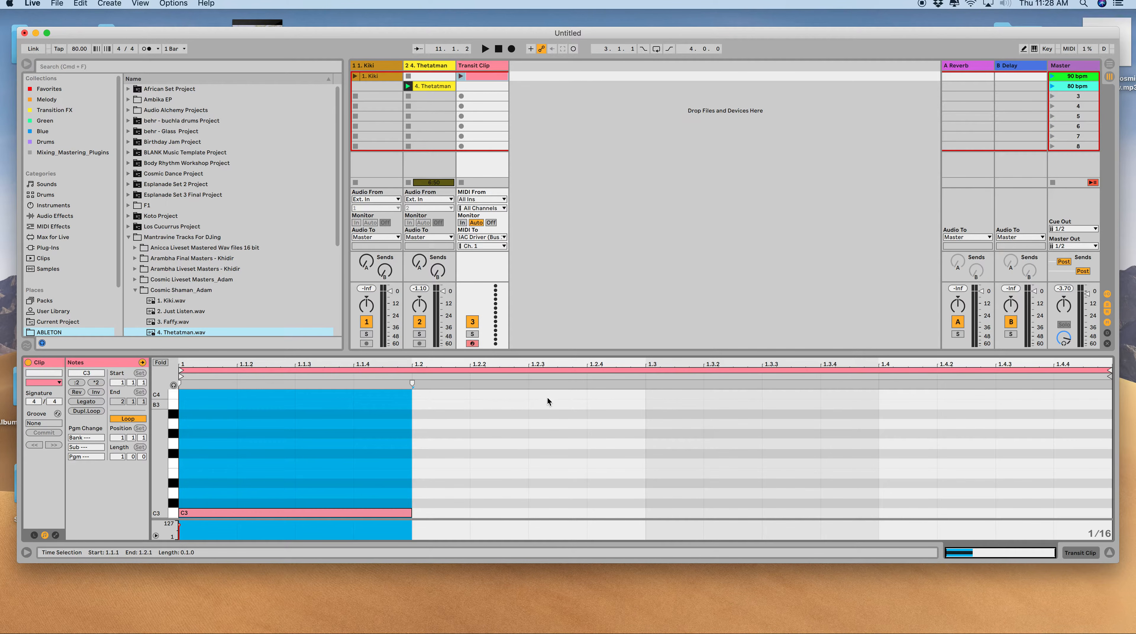
left_click(496, 370)
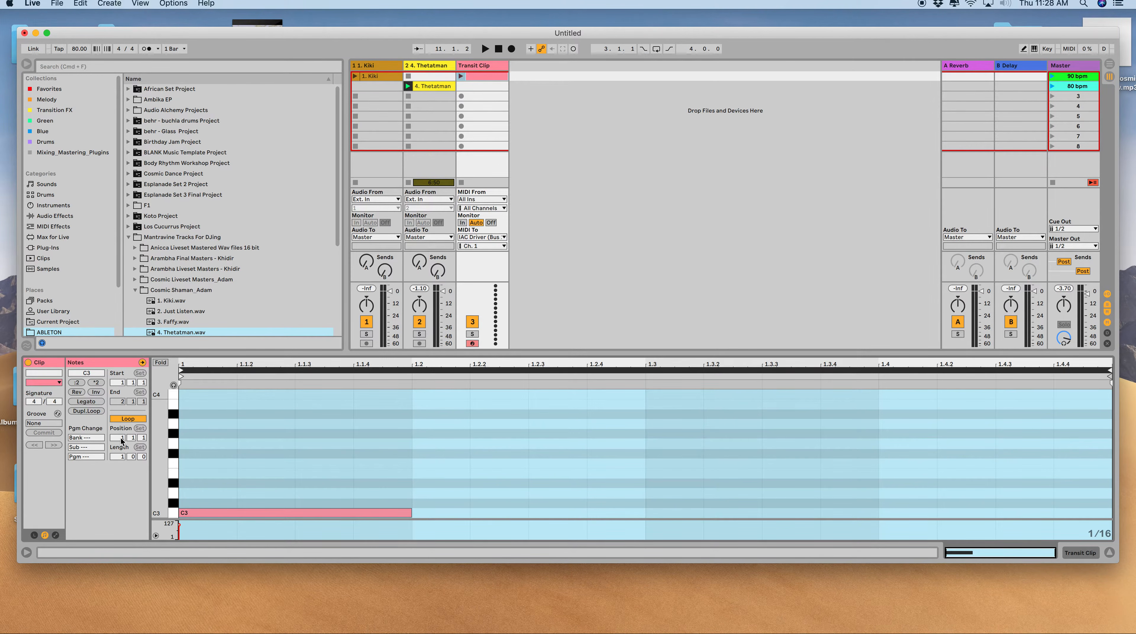
left_click_drag(118, 458, 117, 453)
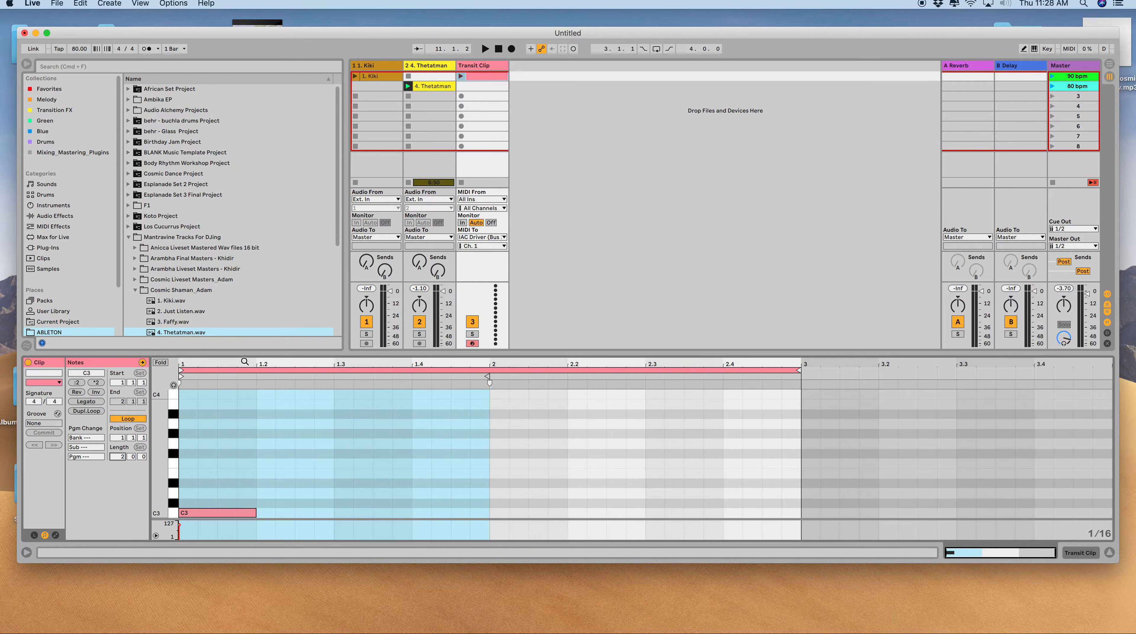
left_click_drag(218, 513, 756, 514)
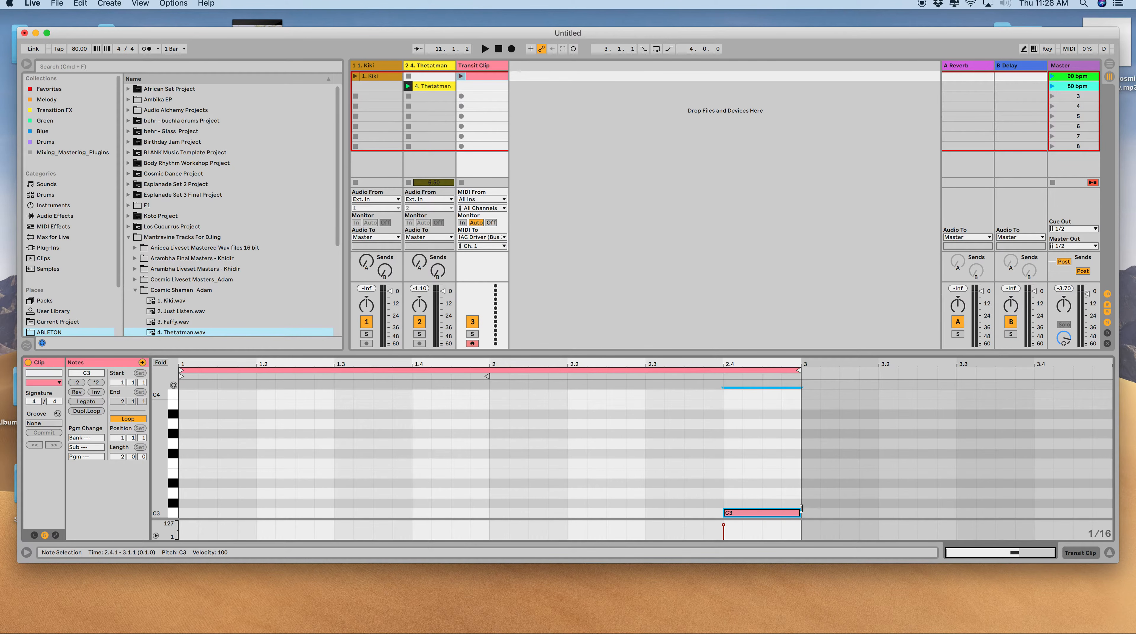
Step: Hide the return tracks and narrow the Live window so the clip tracks and the Master scenes sit close together
left_click(432, 86)
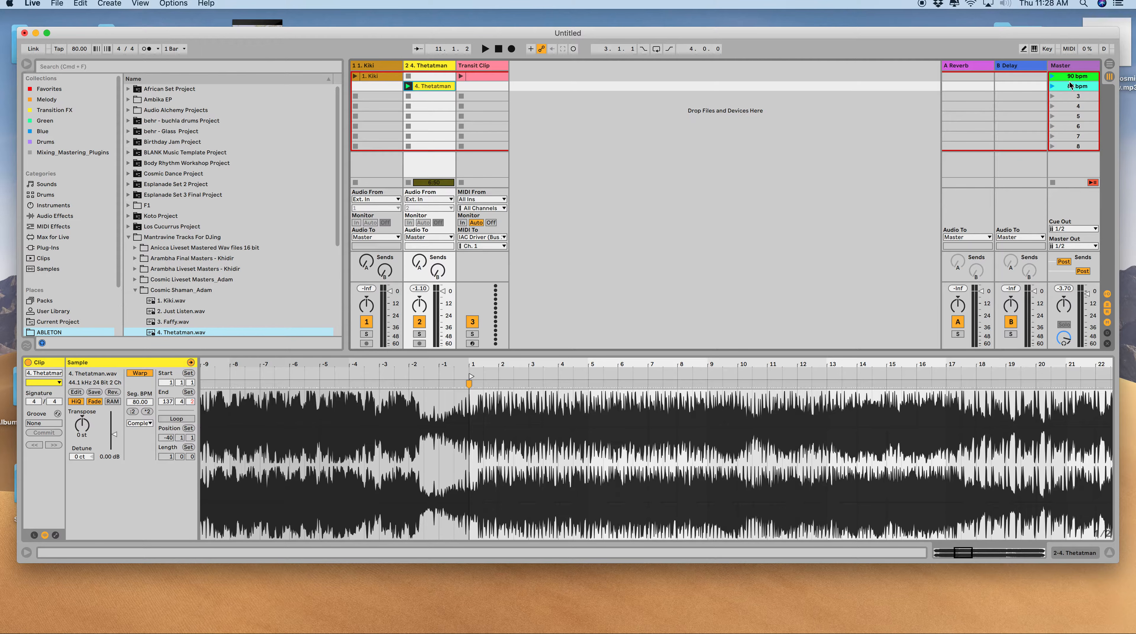
mouse_move(944, 65)
left_mouse_down()
mouse_move(863, 66)
mouse_move(929, 67)
left_mouse_up()
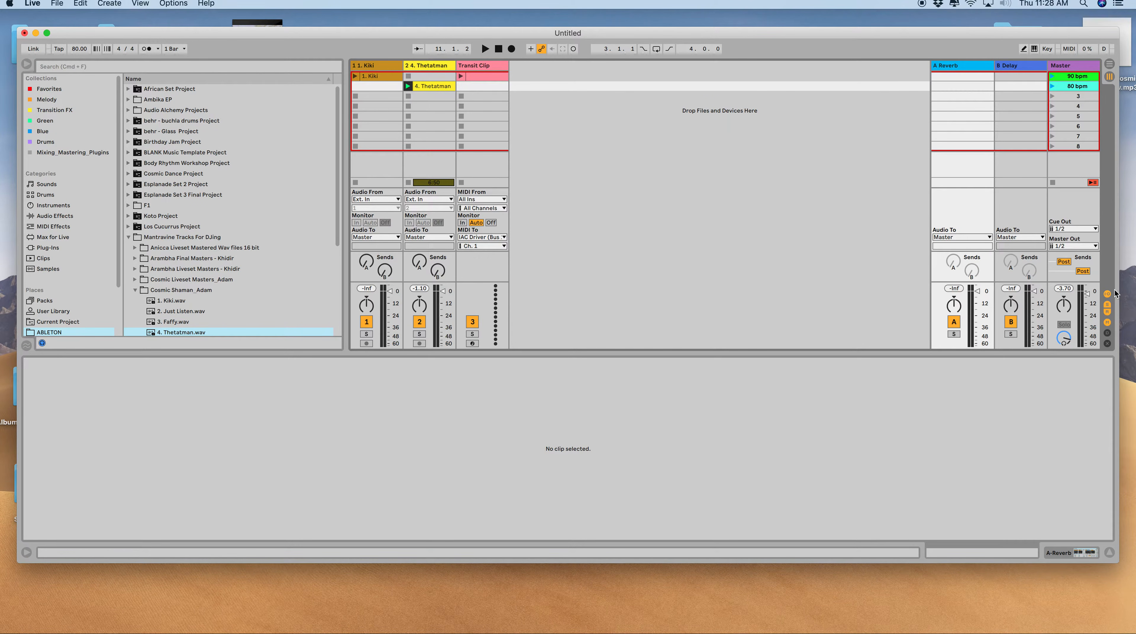
left_click(1108, 306)
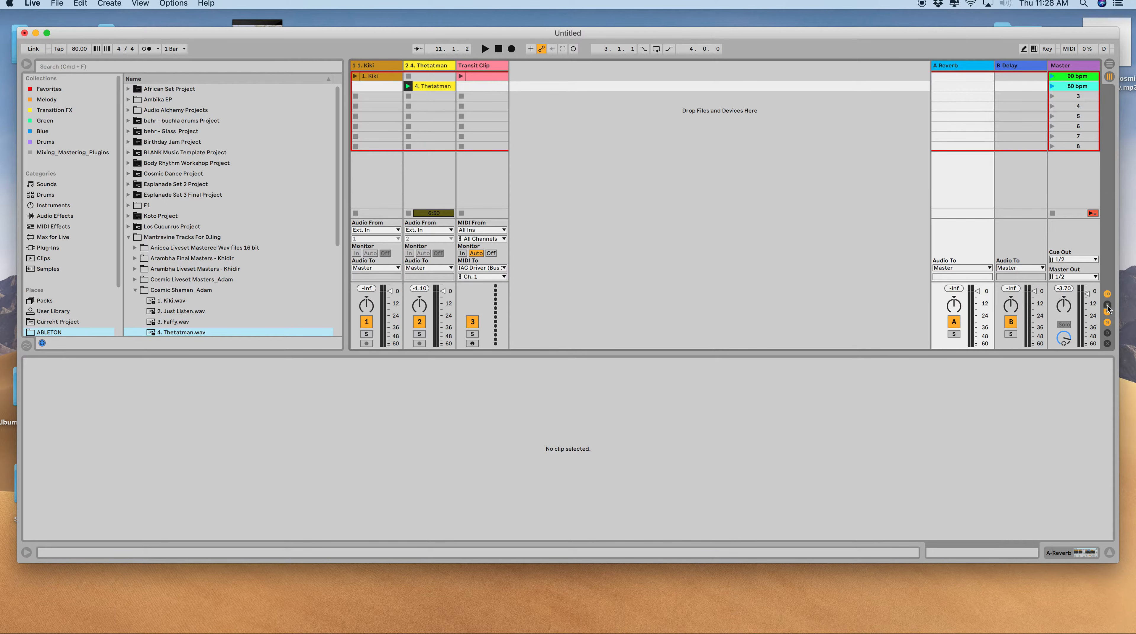
left_click(1107, 305)
left_click(1107, 323)
left_click(1108, 323)
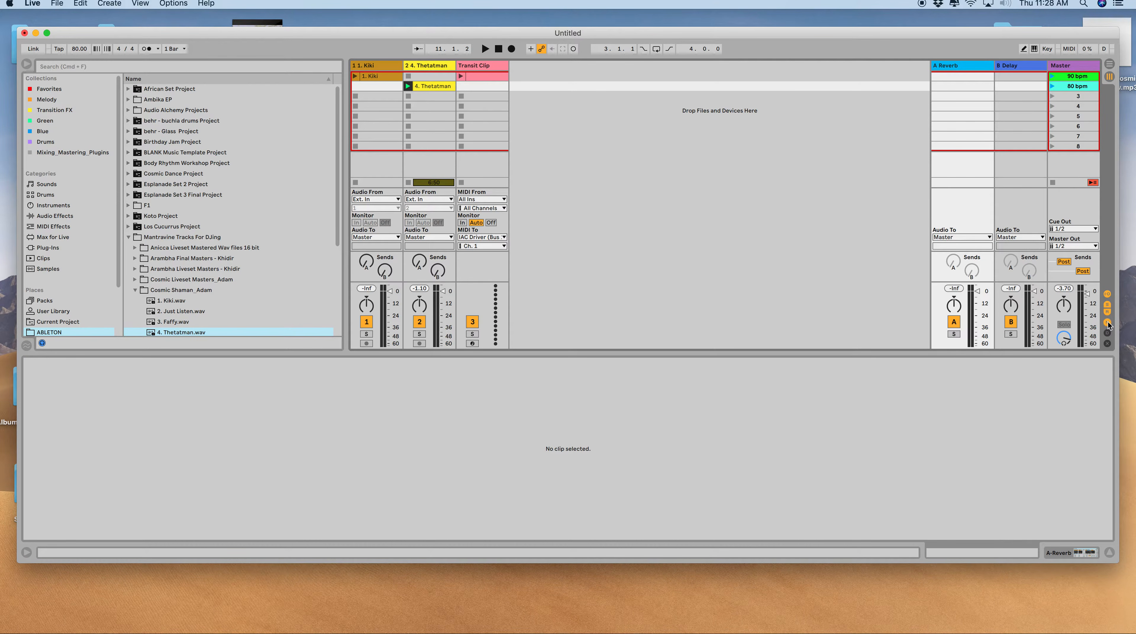
left_click(1108, 312)
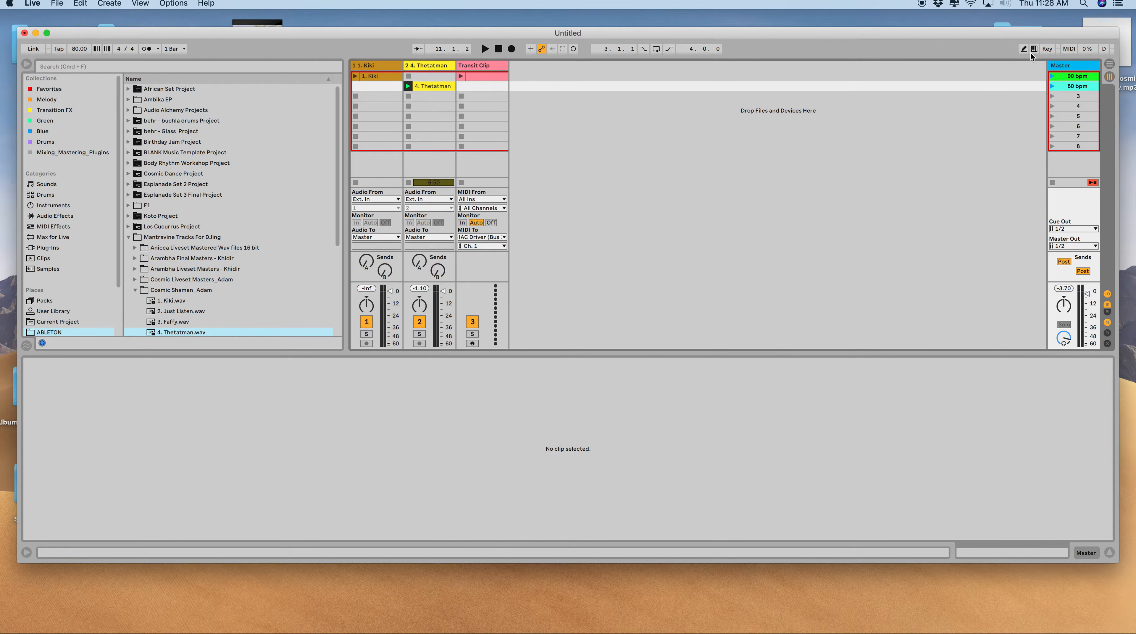
left_click_drag(1120, 118, 624, 117)
left_click_drag(548, 36, 704, 45)
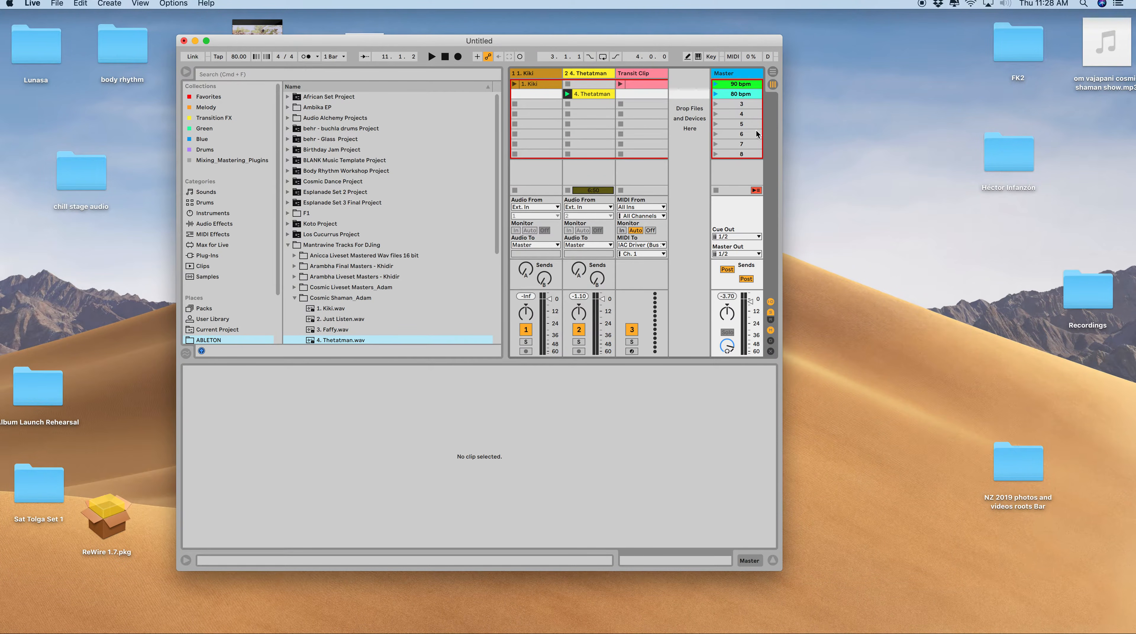
Step: Play the 90 bpm scene to test the transition into 4. Thetatman, hiding the browser before stopping playback
left_click(741, 84)
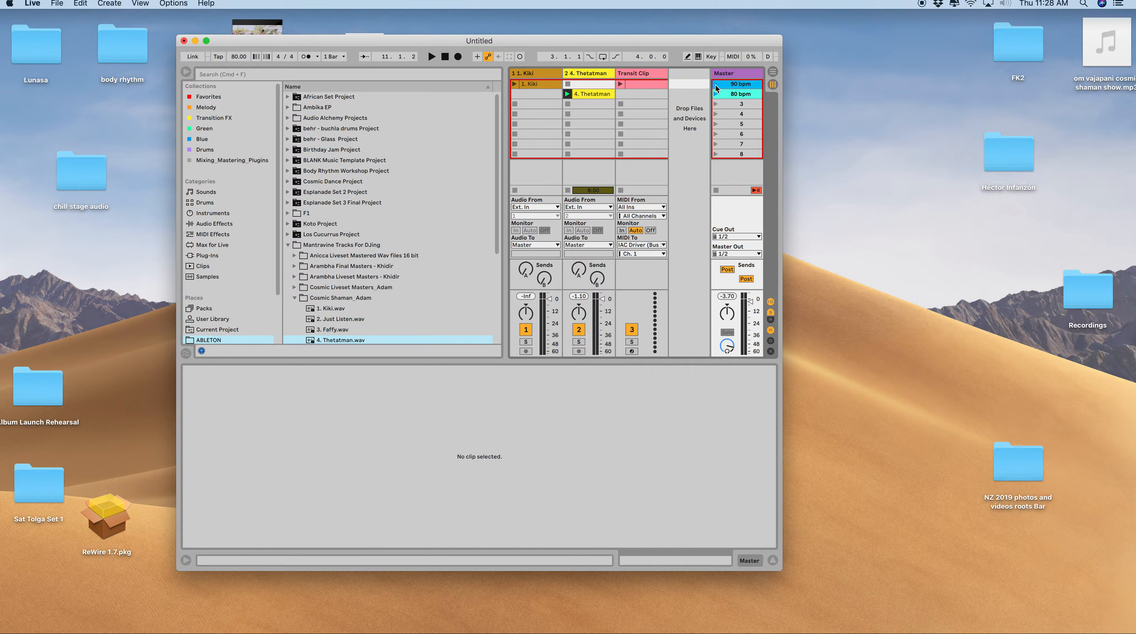
left_click(642, 85)
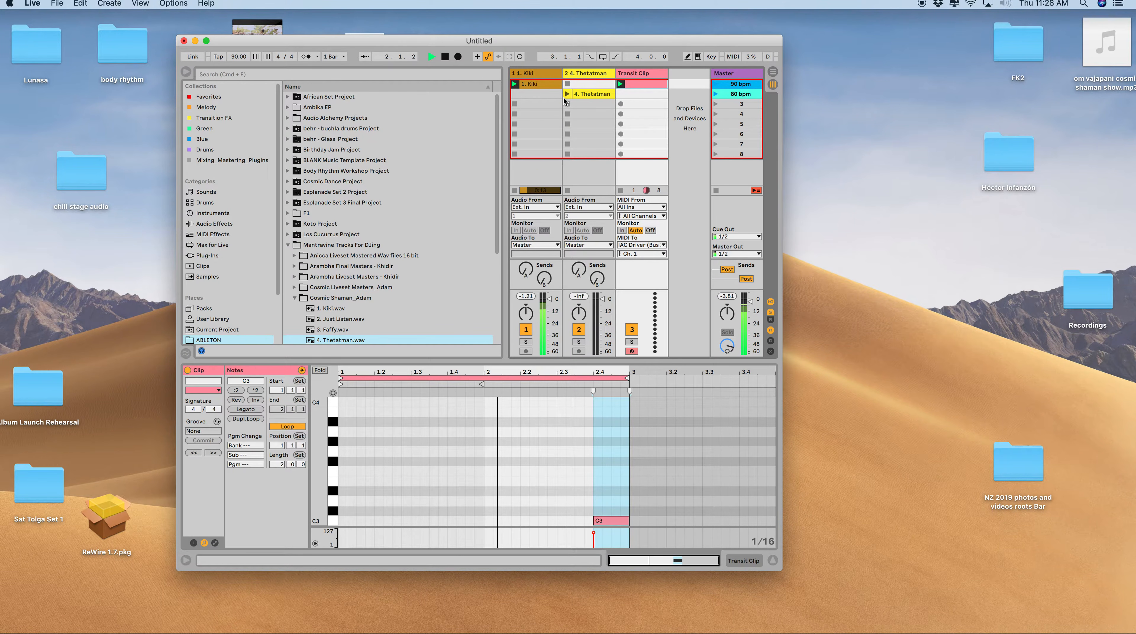
left_click(587, 95)
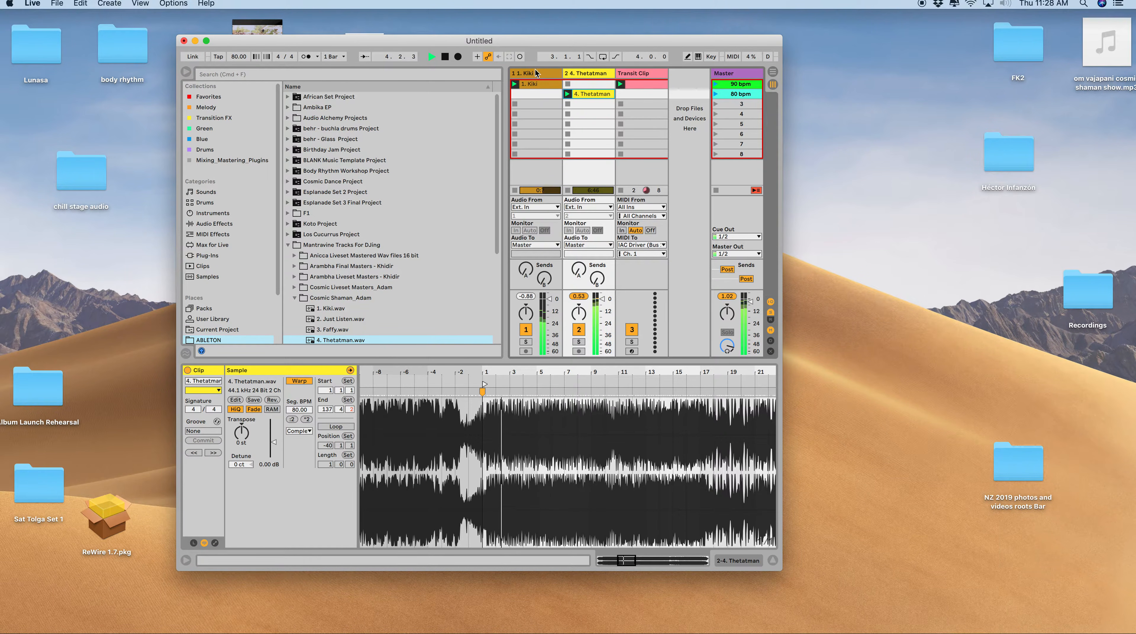
key("super+alt+b")
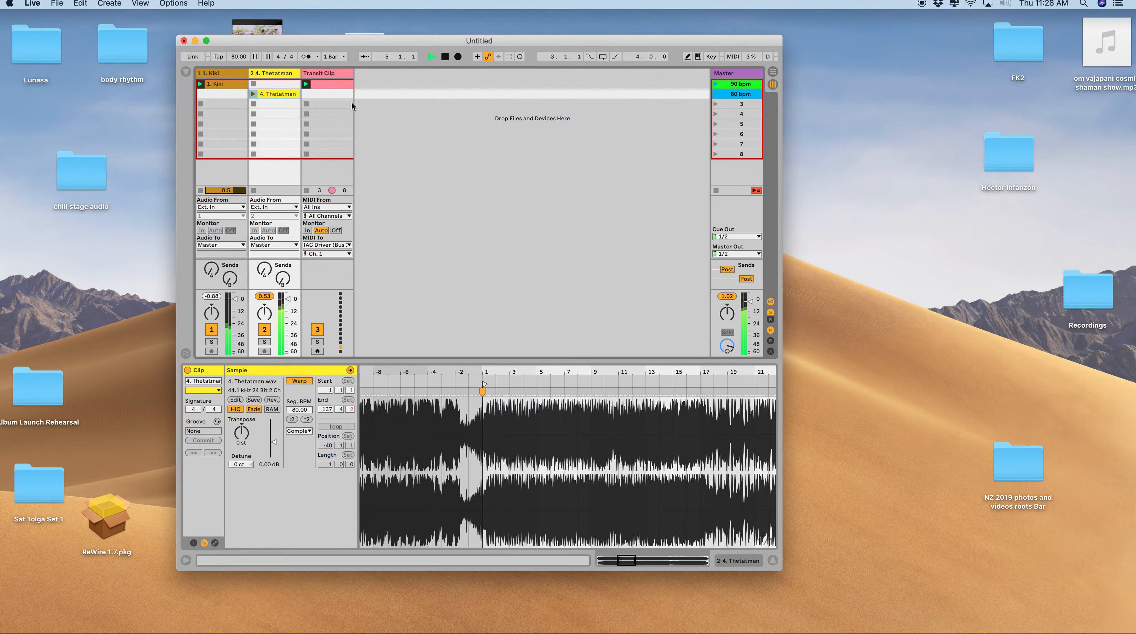
key("space")
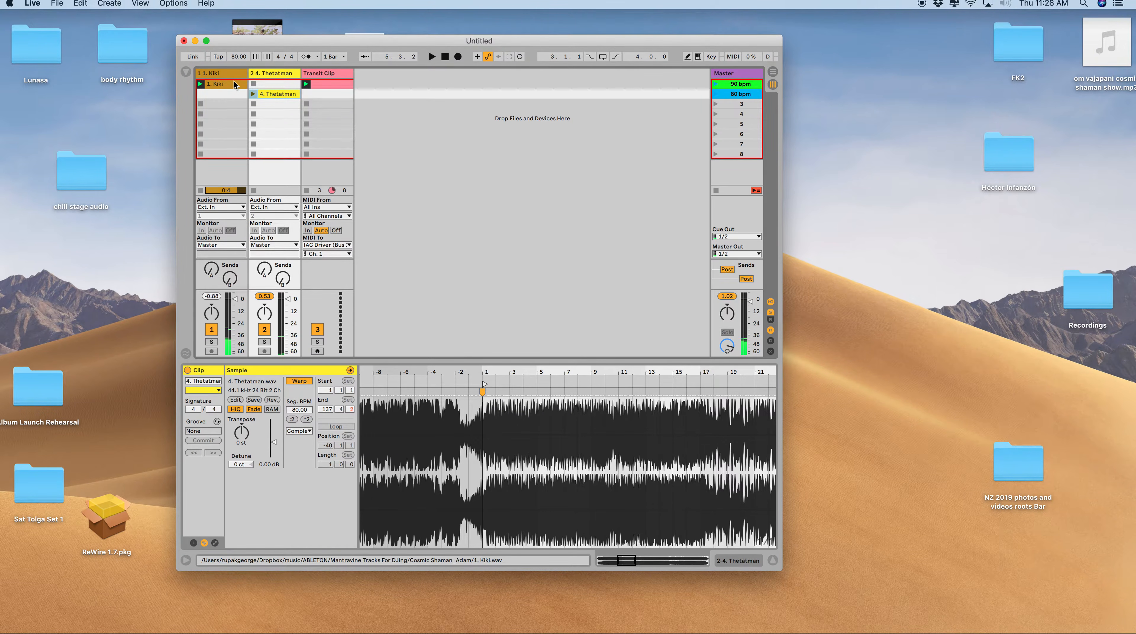
Step: Enlarge the Live window and move the 1. Kiki clip's start marker to bar 123
left_click(233, 85)
left_click_drag(781, 569, 1119, 590)
left_click_drag(599, 390, 961, 446)
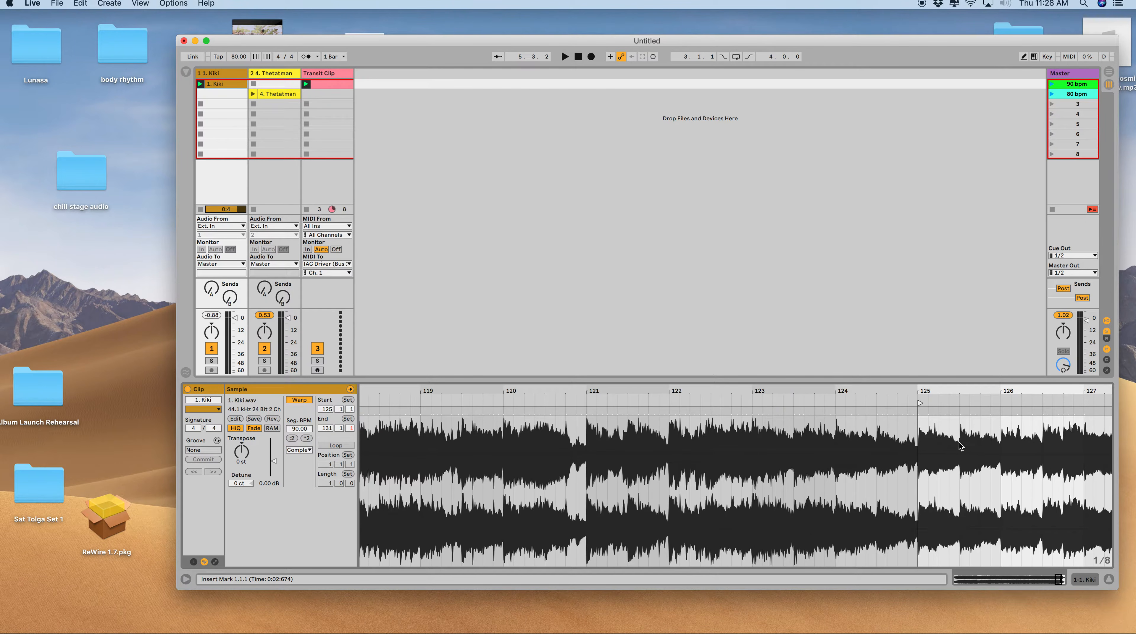
left_click_drag(914, 404, 753, 404)
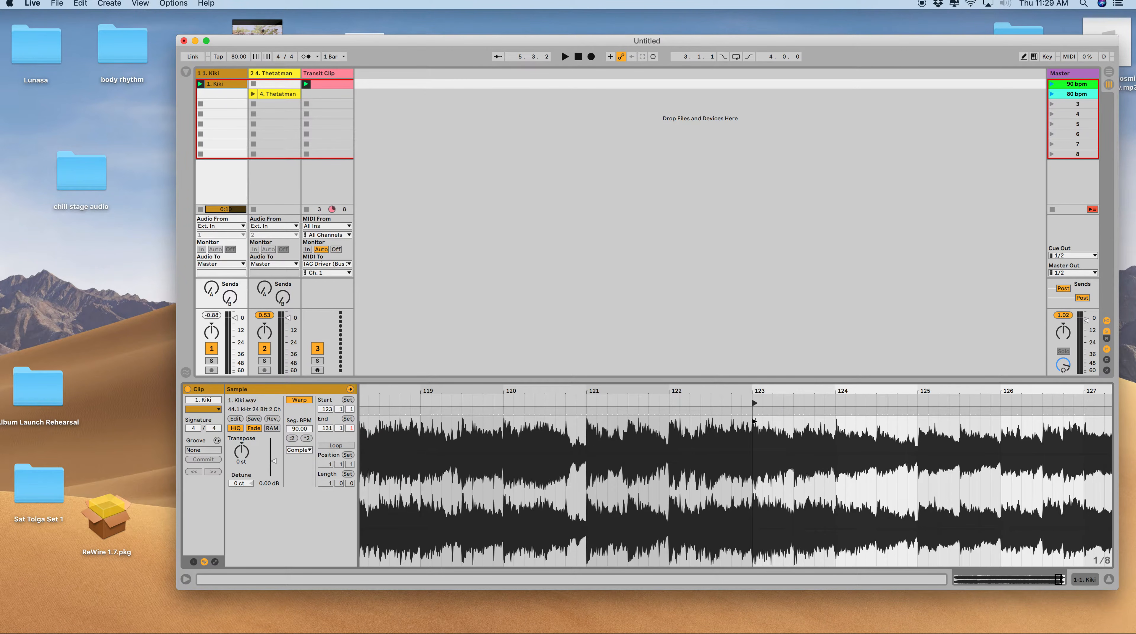
Step: Set the Transit Clip MIDI clip's loop length to 4 bars and move its C3 note to the last beat at 4.4
left_click(329, 85)
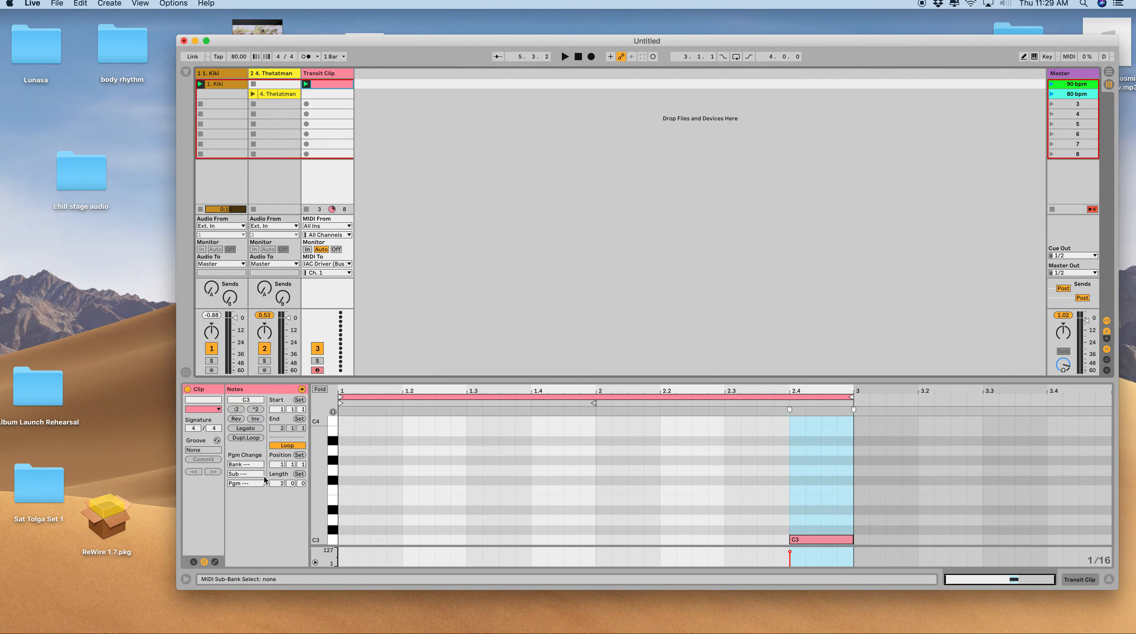
left_click_drag(275, 483, 276, 473)
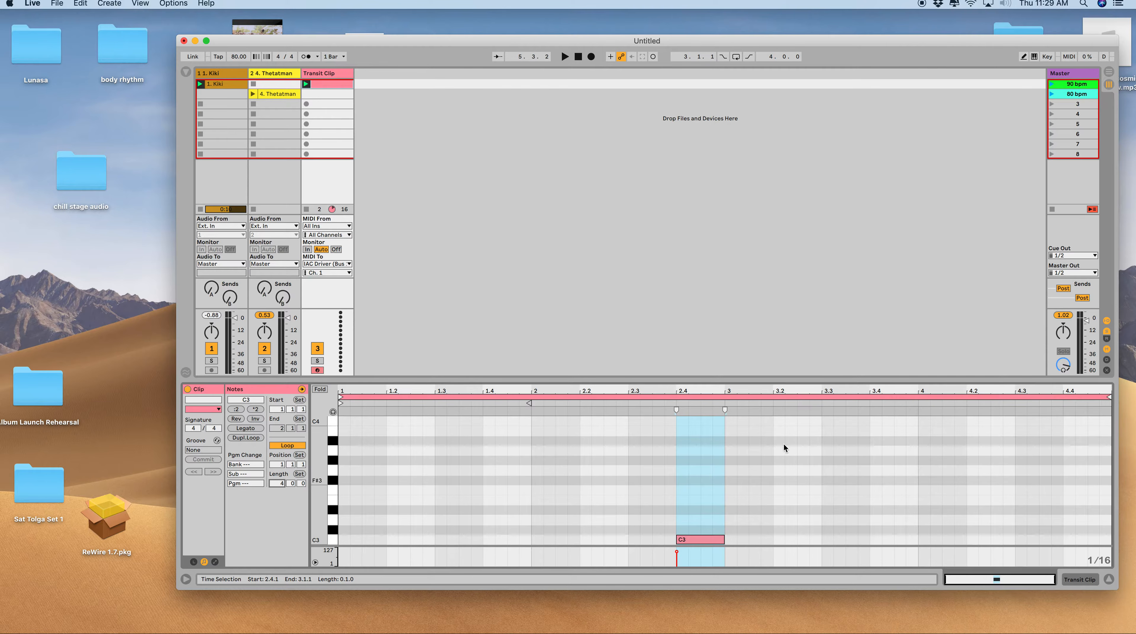
left_click_drag(712, 532, 1091, 535)
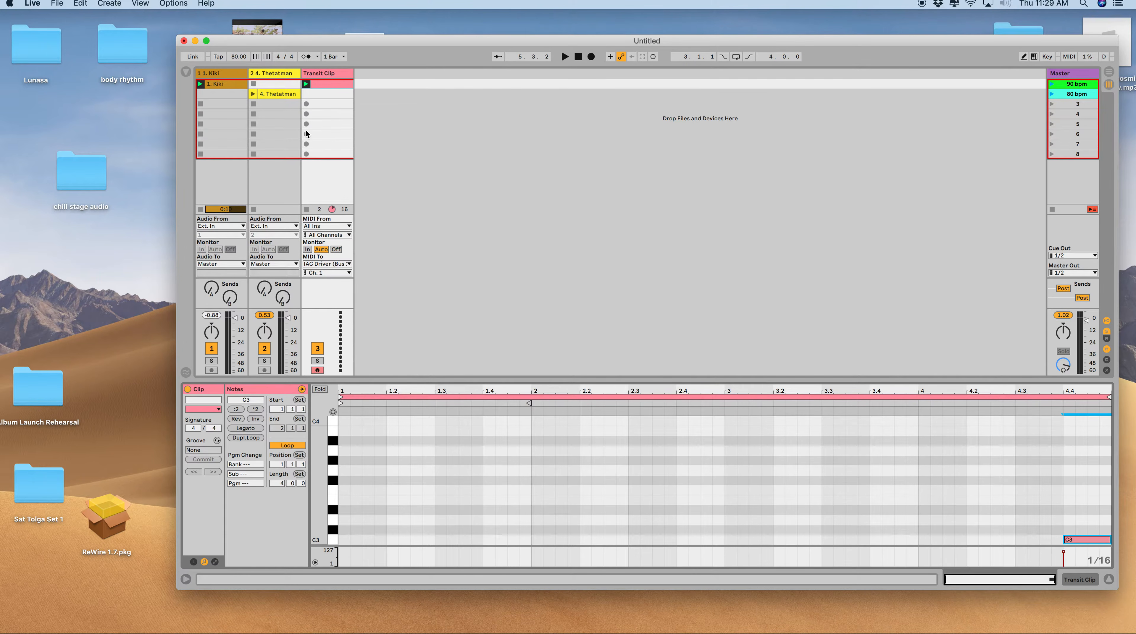
Step: Stop all clips with empty scene 3, then play the 90 bpm scene to test the automatic launch of the 80 bpm scene
left_click(1052, 105)
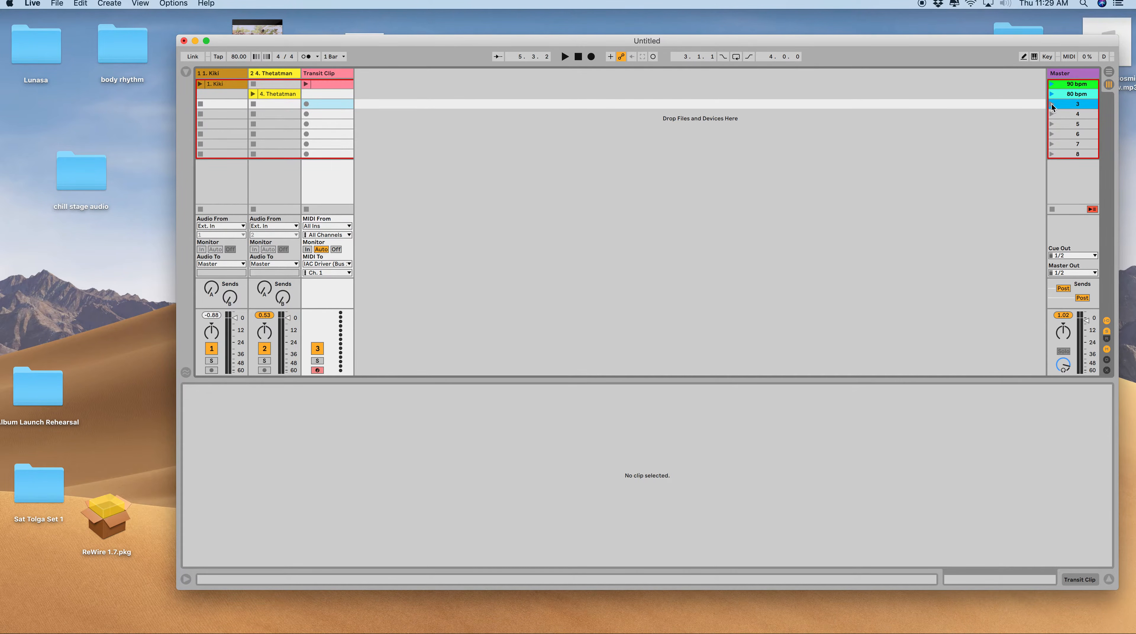
left_click(1052, 84)
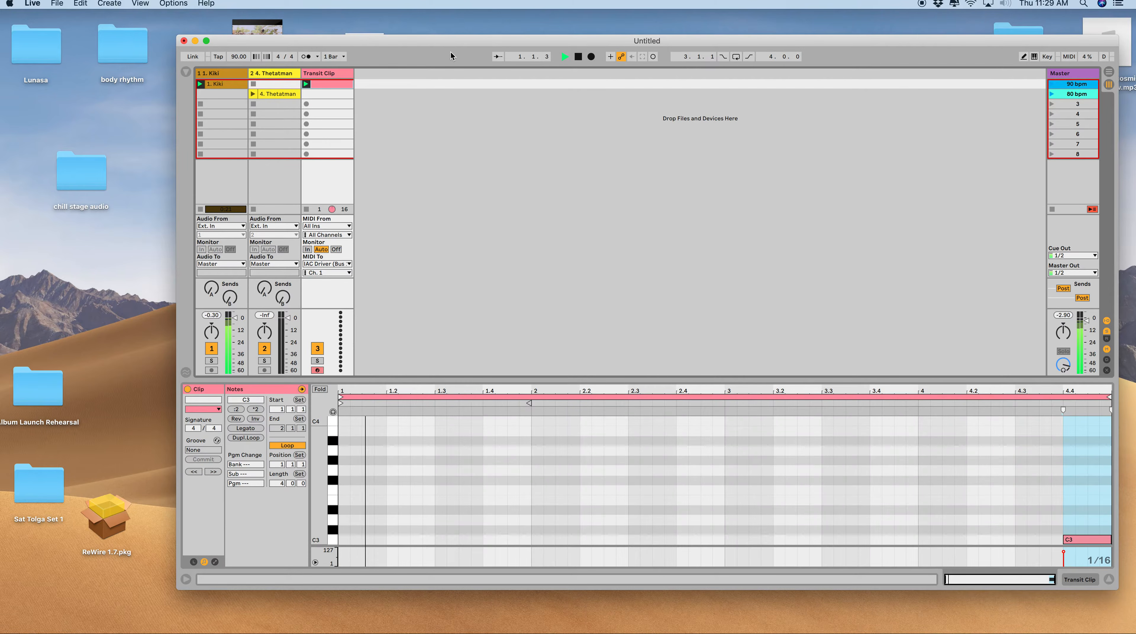
left_click(231, 86)
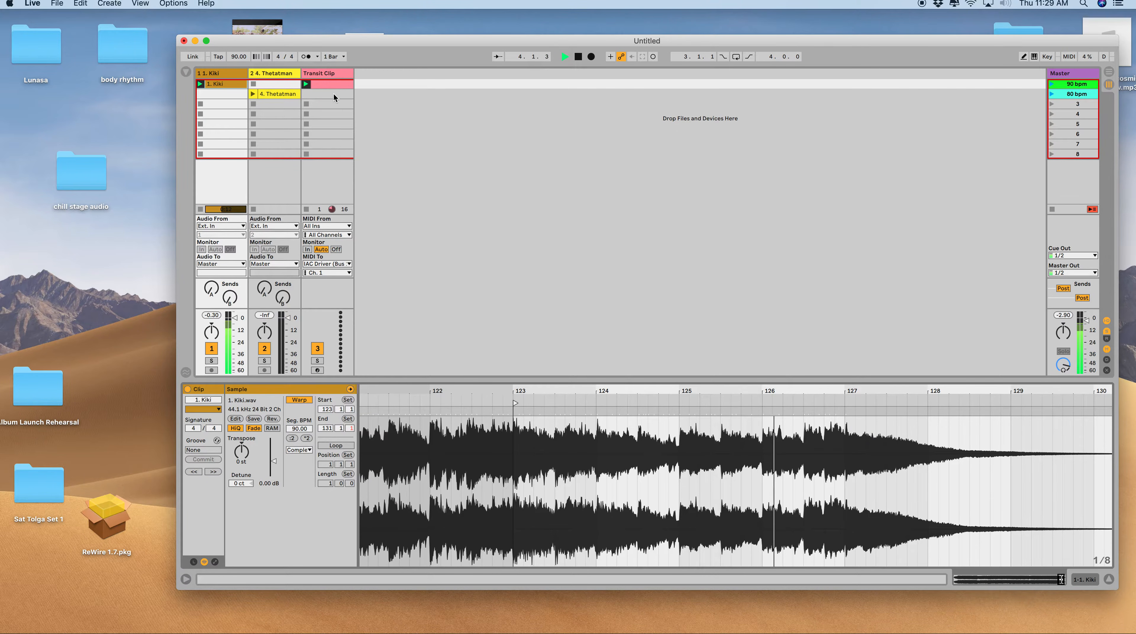
left_click(1092, 95)
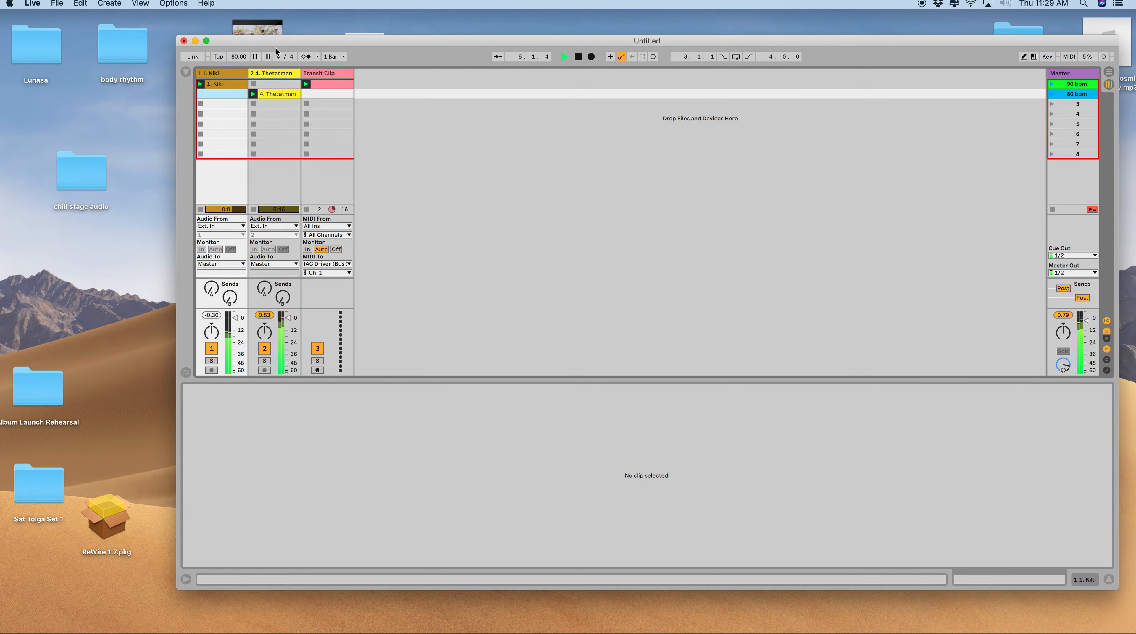
Step: View the playing 4. Thetatman clip's waveform zoomed out, then stop playback and the clip on the Transit Clip track
left_click(277, 94)
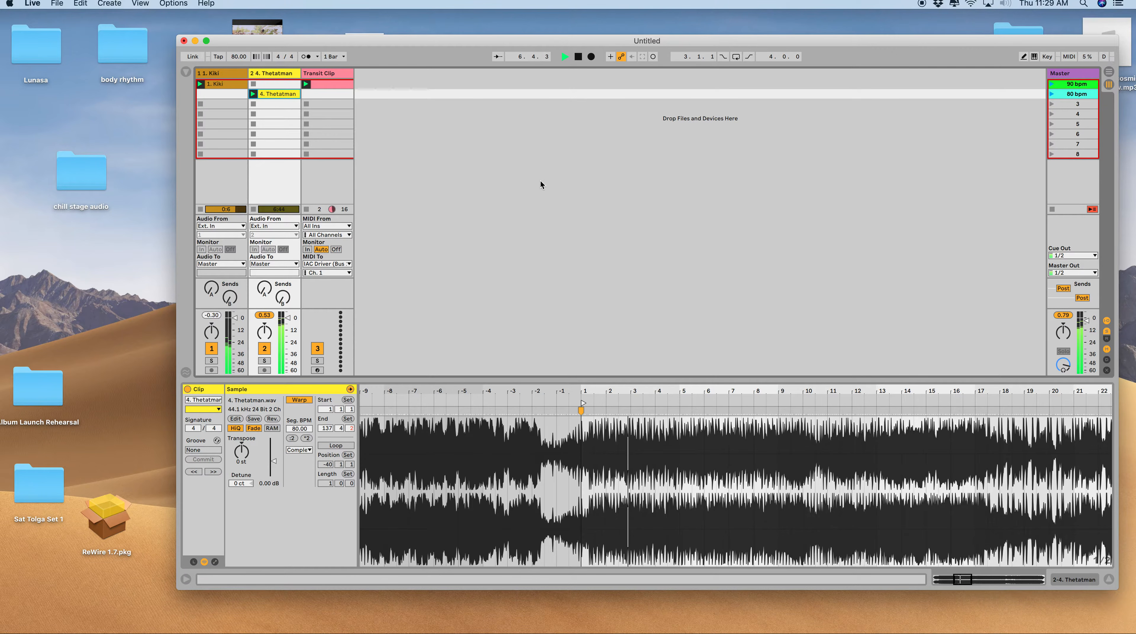
left_click_drag(719, 392, 720, 356)
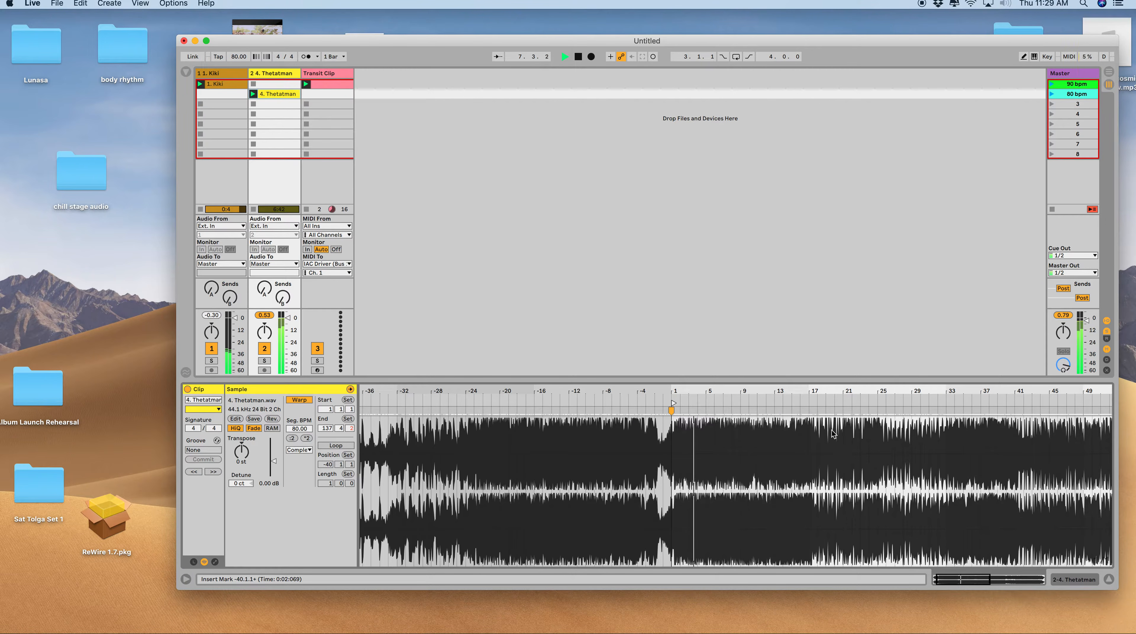
left_click_drag(617, 39, 558, 35)
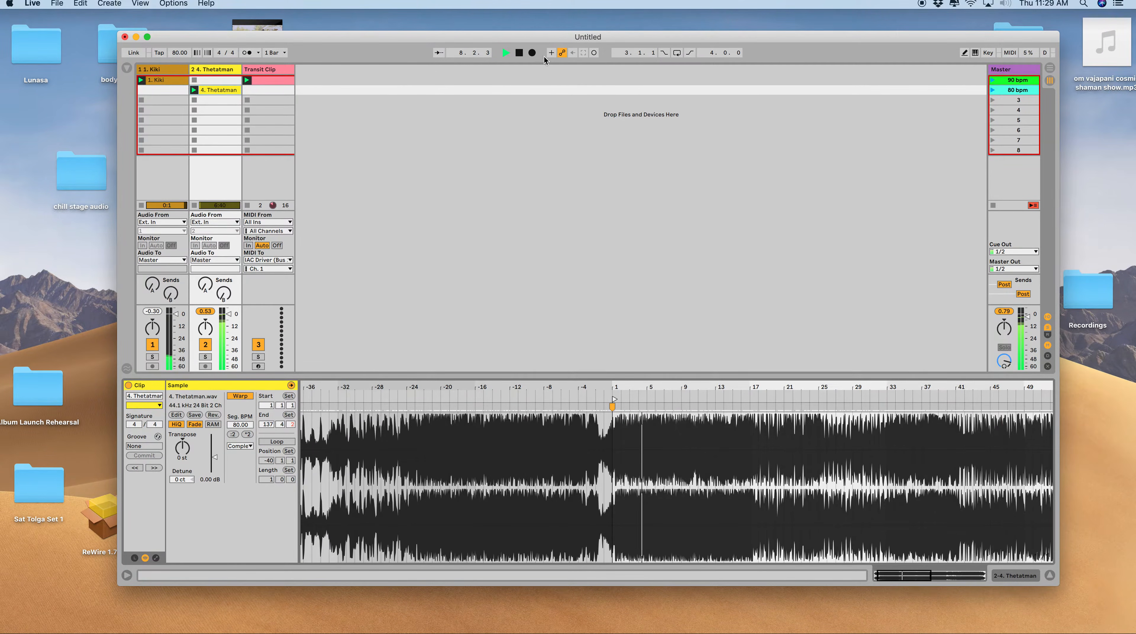
left_click(519, 53)
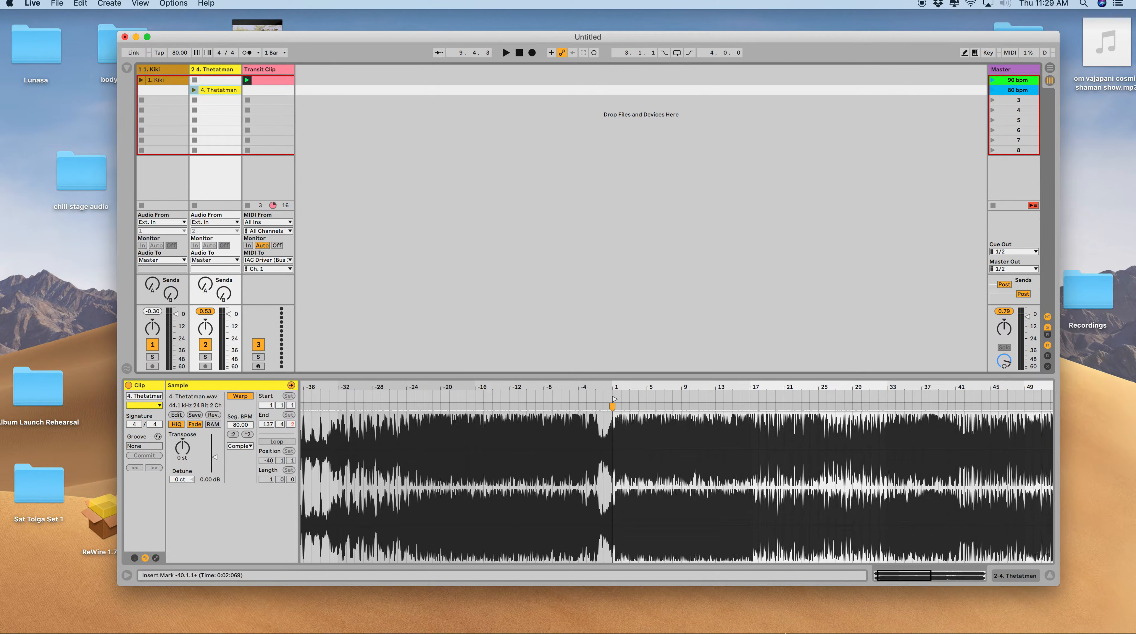
left_click(248, 101)
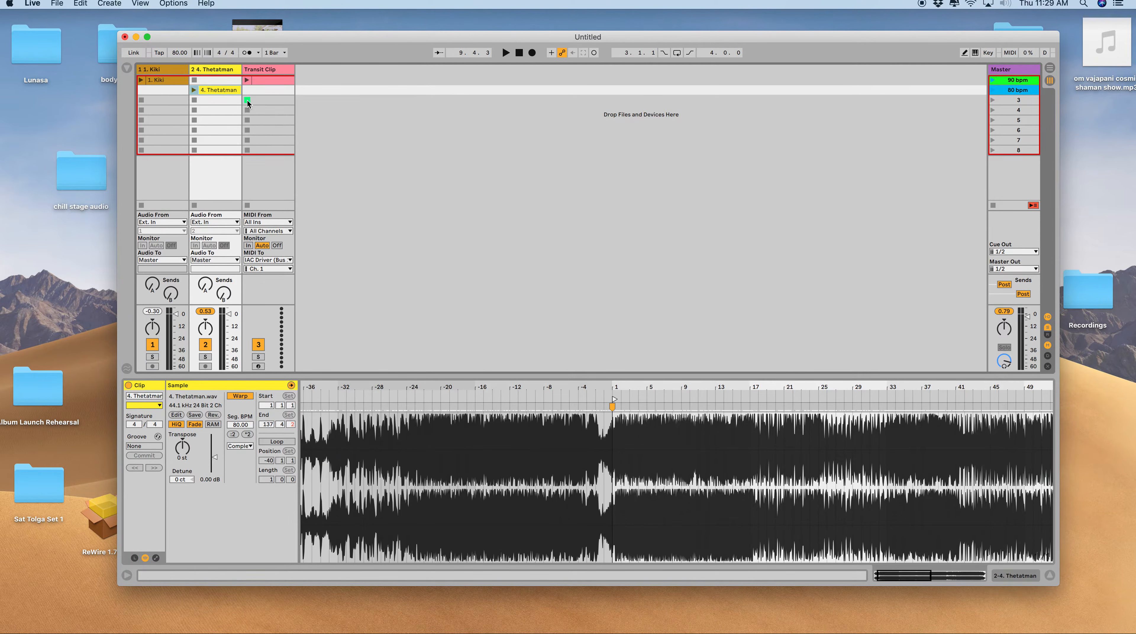